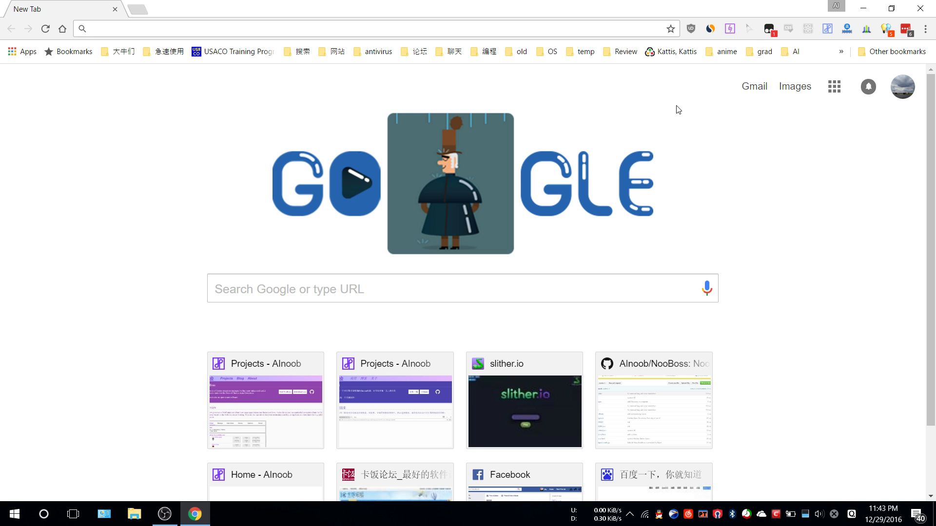
Open the NooBoss overview and scroll through the extension ratings for all websites
click(732, 33)
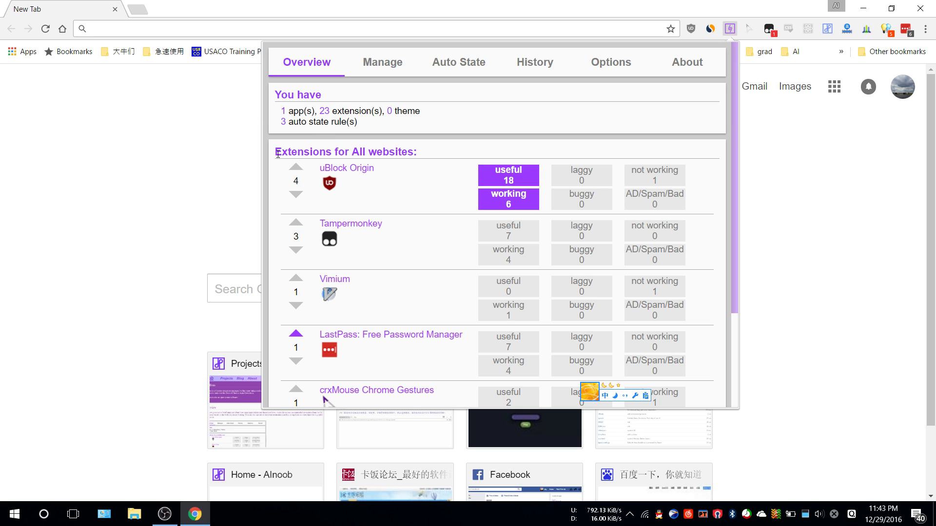
drag(276, 154, 433, 159)
click(432, 154)
scroll(420, 183, down, 3)
scroll(415, 209, up, 3)
scroll(418, 202, down, 3)
scroll(419, 230, up, 4)
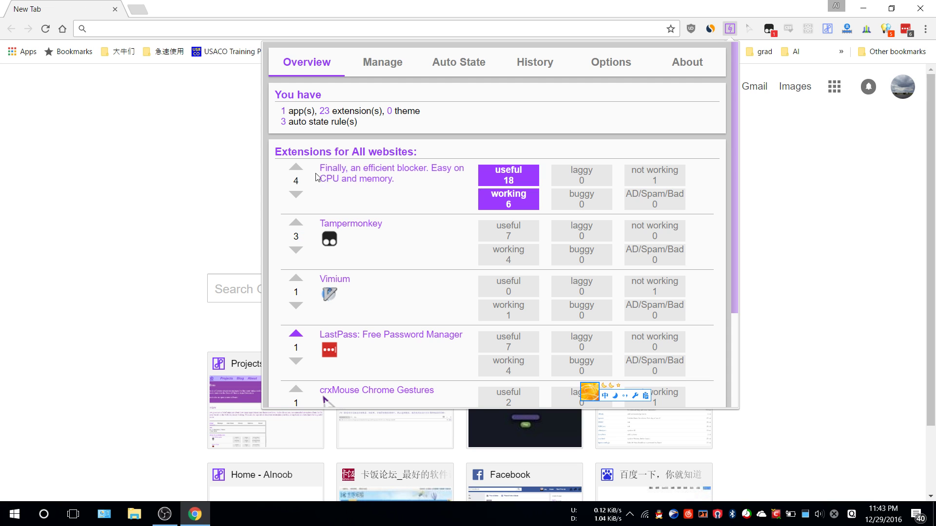
scroll(395, 219, down, 3)
Expand and collapse the Recommend list, then close the NooBoss overview
click(389, 384)
scroll(439, 283, down, 5)
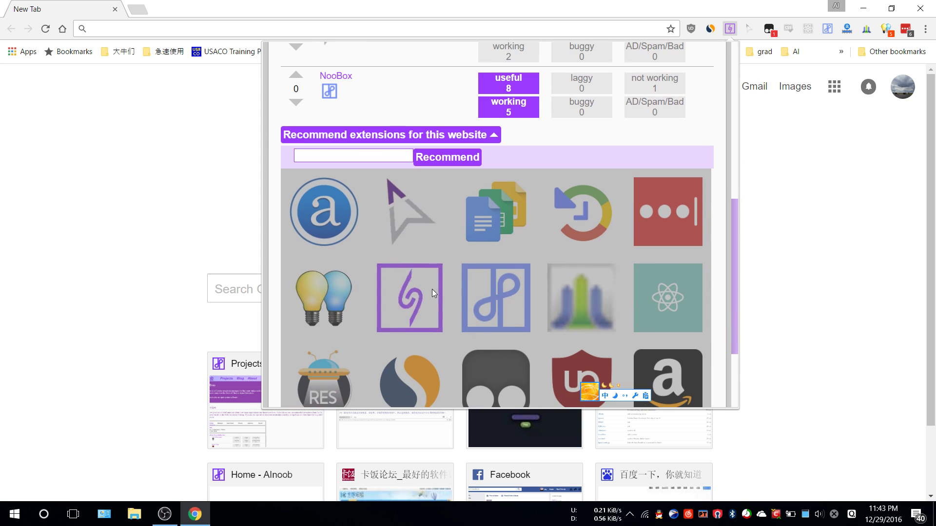
scroll(478, 265, up, 5)
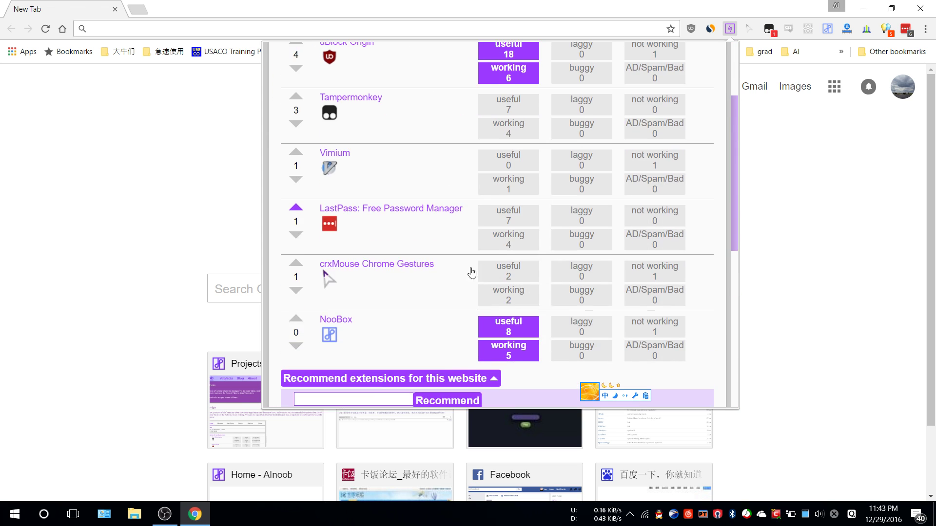
click(419, 383)
scroll(446, 297, up, 5)
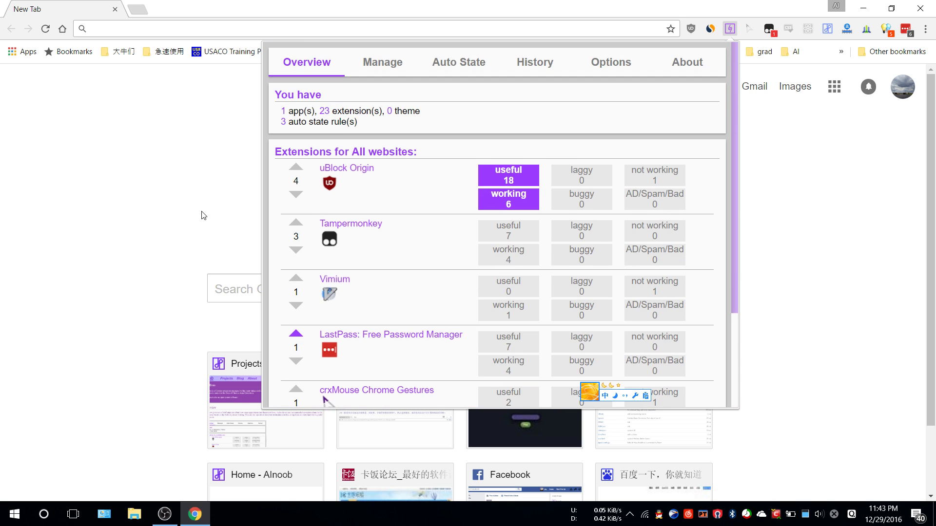
click(195, 207)
Go to YouTube, upvote then un-vote Magic Actions for YouTube™, and toggle its useful rating
text(youtube.com)
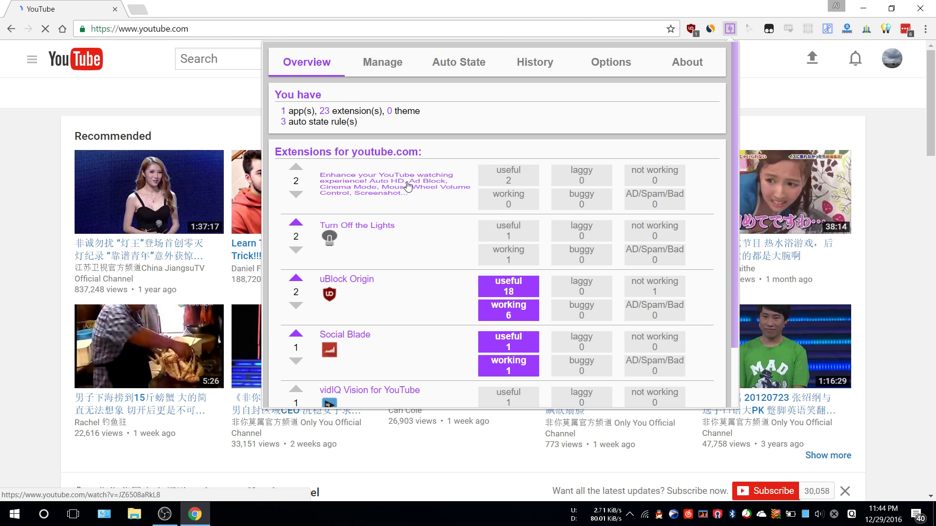
scroll(409, 187, down, 3)
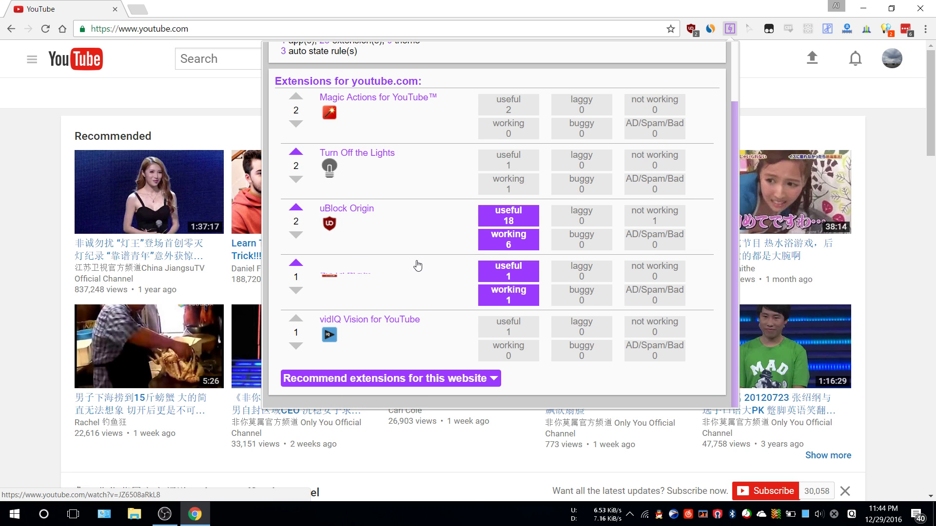
mouse_move(396, 99)
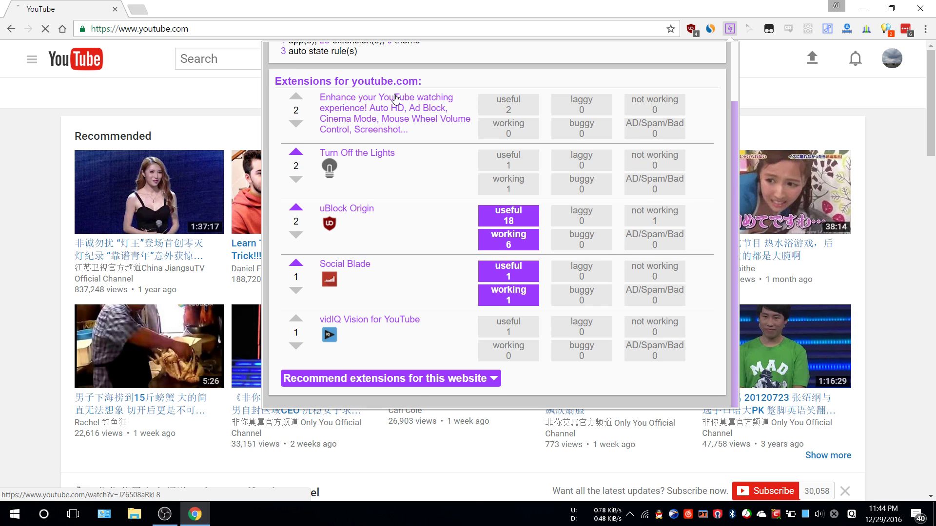
click(296, 96)
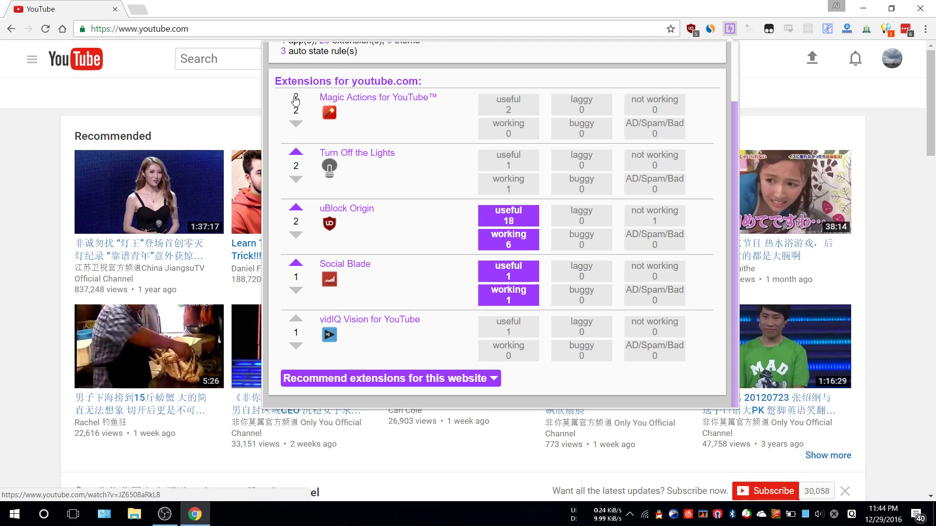
click(299, 129)
click(530, 111)
Show recommended youtube.com extensions, then close and reopen the overview with Ctrl+Shift+E
click(422, 383)
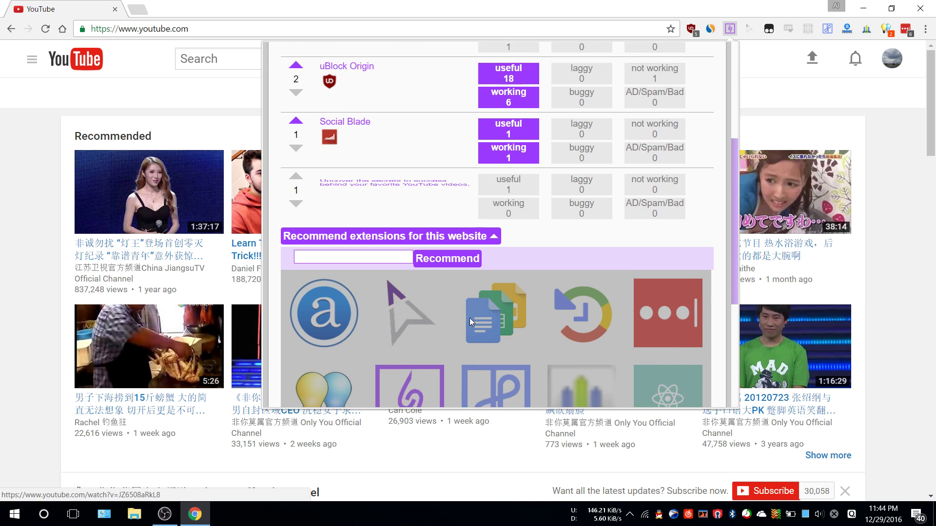
key(Escape)
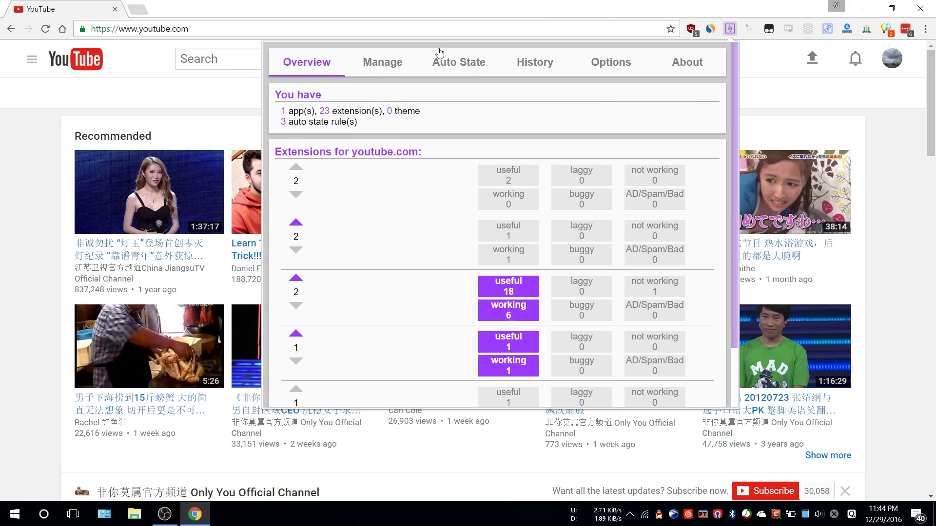
key(ctrl+shift+e)
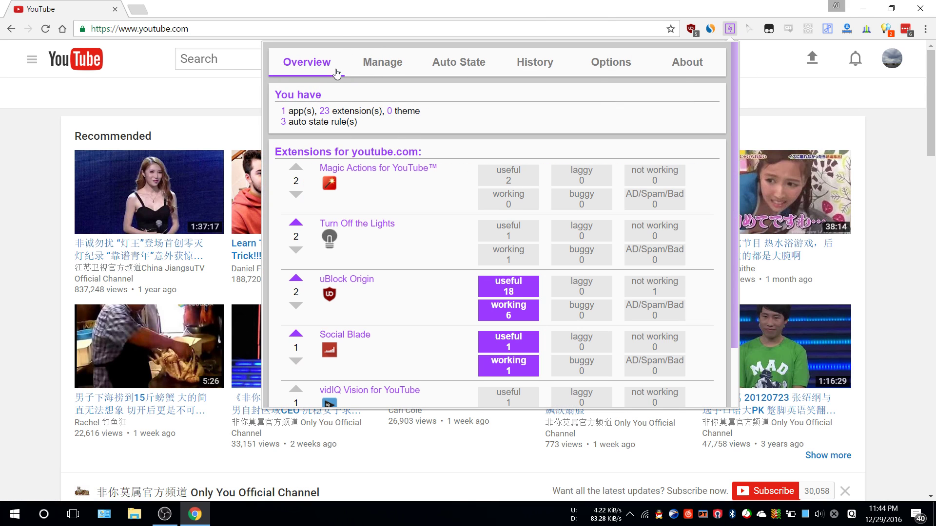
Open the Manage list, try the large-icon view, and return to the list with version numbers
click(372, 68)
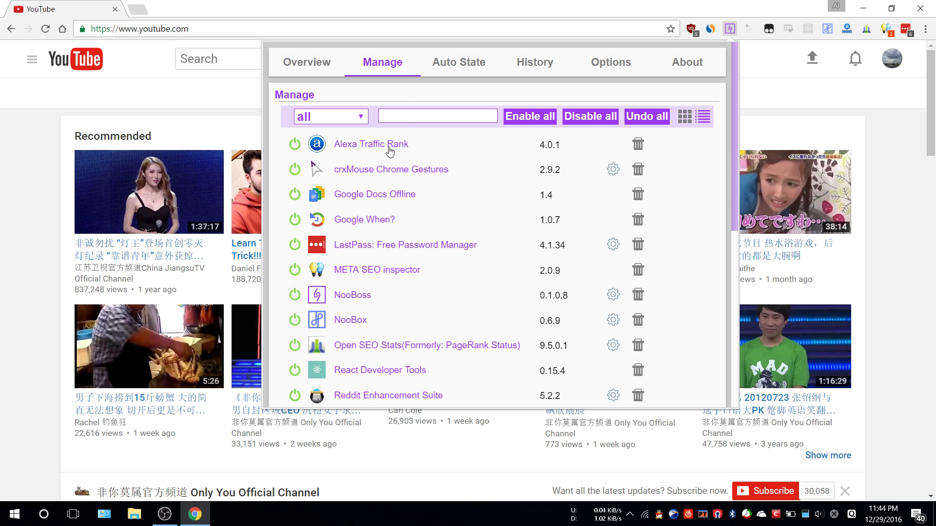
click(684, 117)
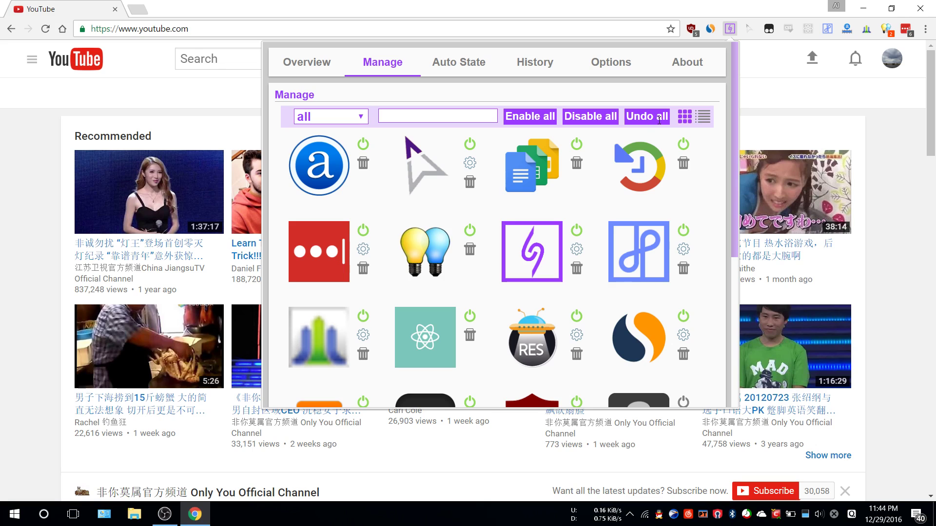
click(703, 116)
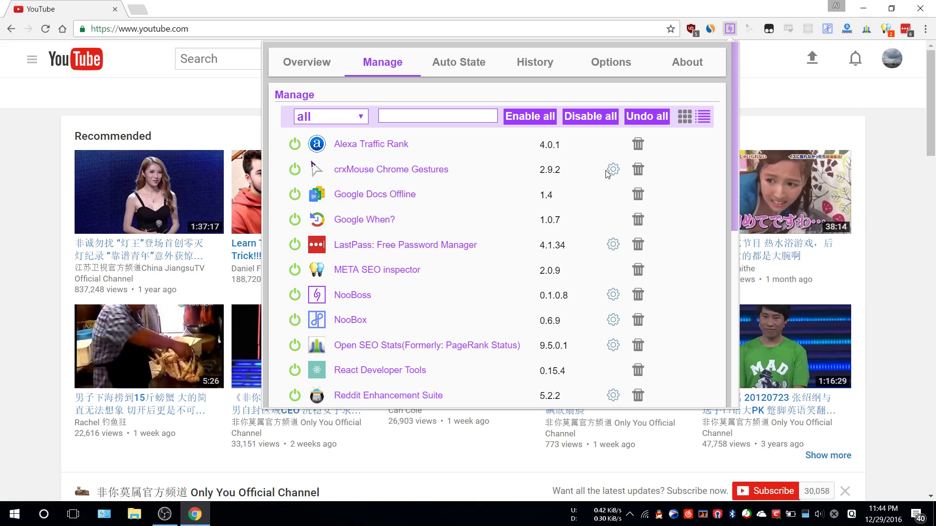
click(428, 116)
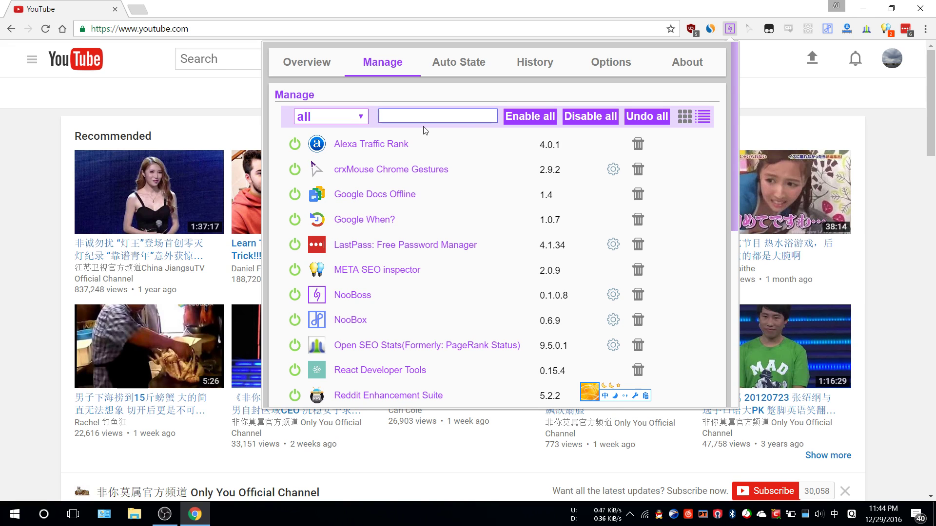
click(344, 111)
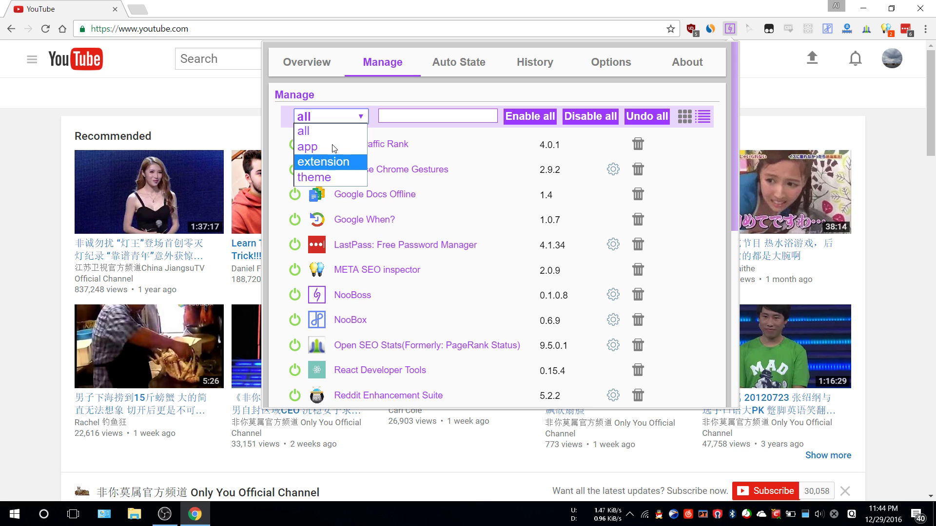
click(317, 131)
click(331, 116)
click(344, 146)
click(331, 116)
click(341, 161)
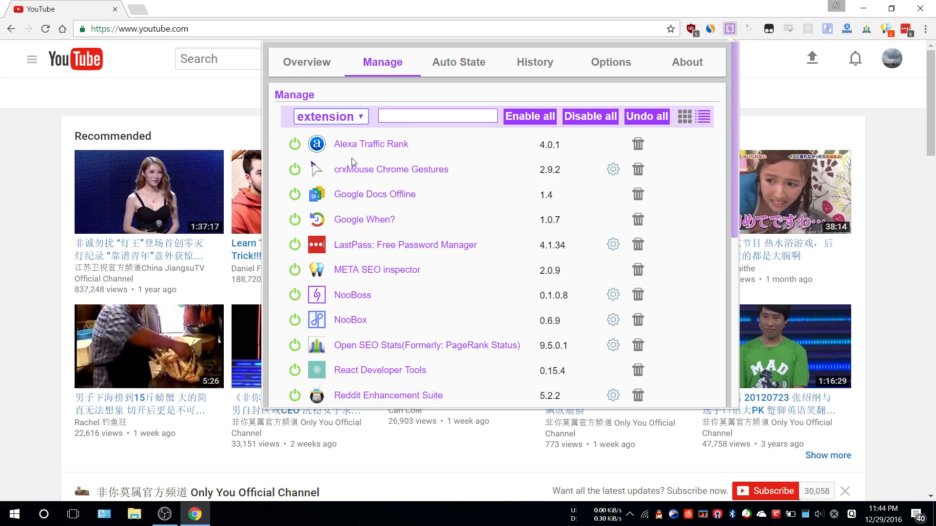
scroll(369, 164, down, 1)
scroll(369, 164, up, 1)
click(341, 116)
click(317, 176)
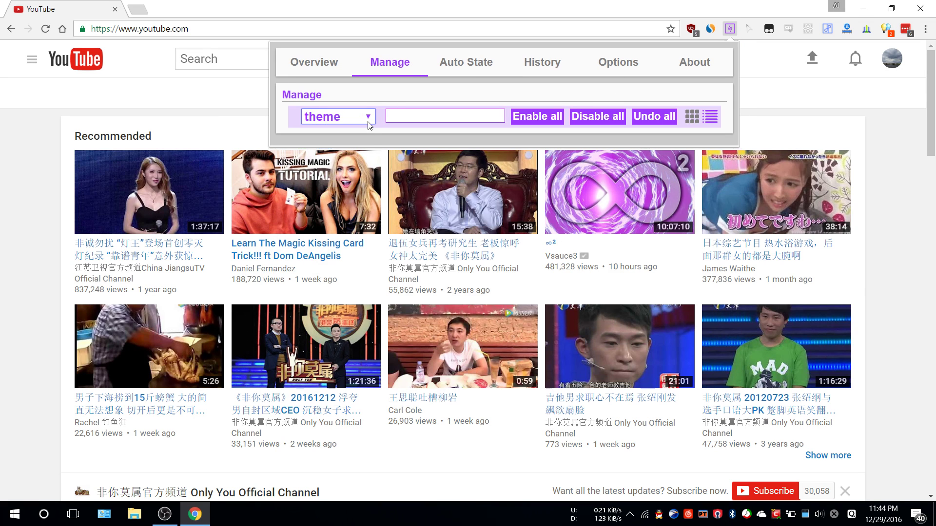
click(368, 120)
click(317, 130)
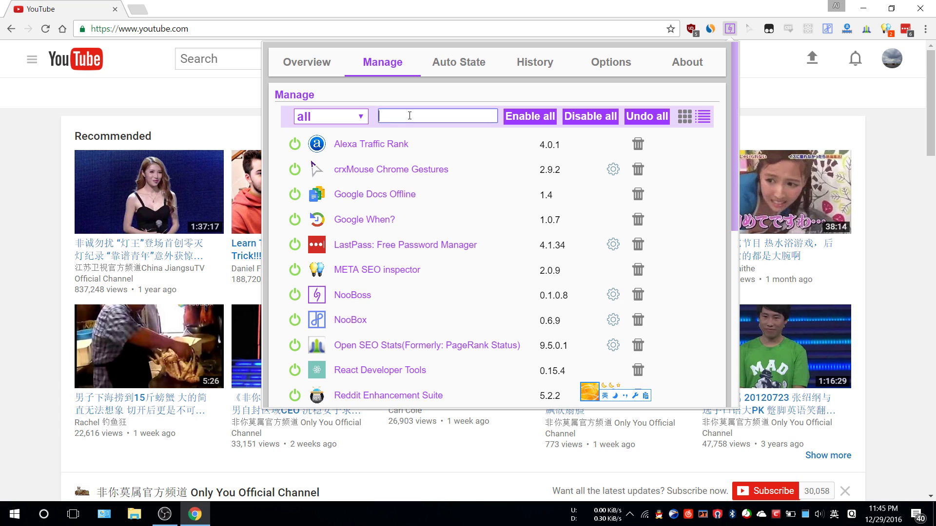
click(410, 116)
text(Noo)
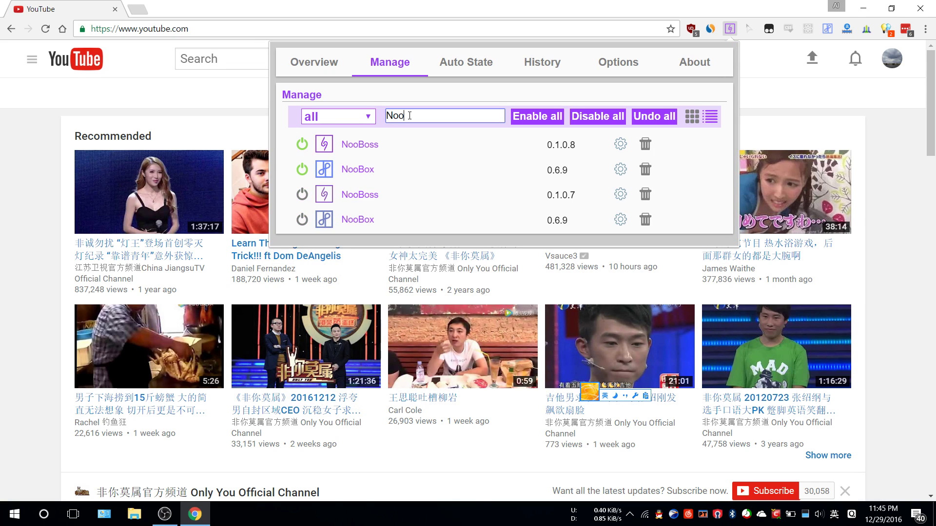
key(BackSpace)
key(BackSpace)
key(BackSpace)
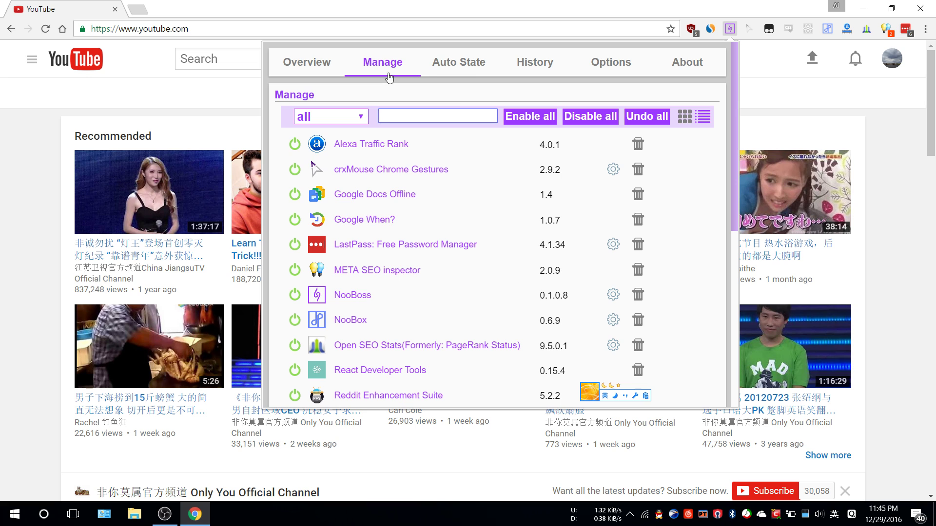
In Auto State, select rule 1's 'slither.io' match and go to that site
click(476, 70)
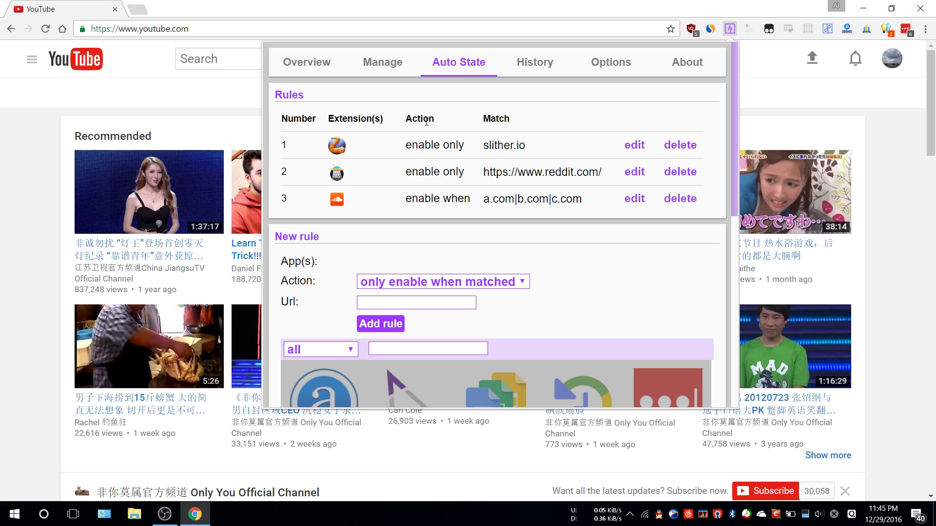
drag(524, 142, 482, 145)
right_click(490, 141)
click(527, 160)
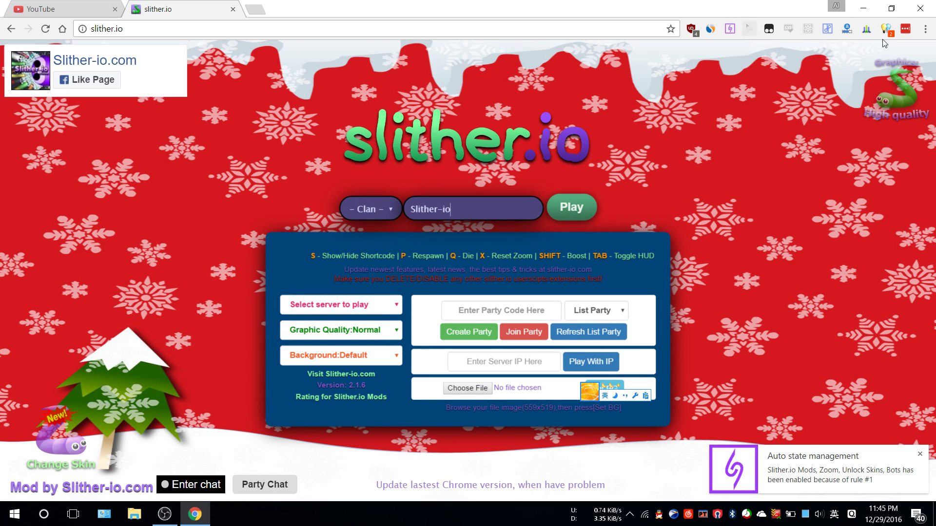
Close the slither.io tab and dismiss NooBoss's auto state management notification
click(925, 29)
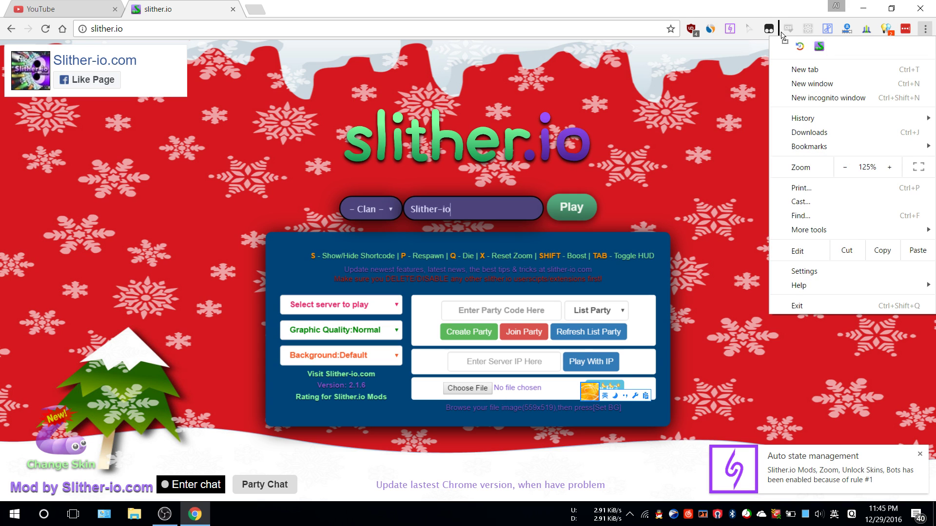
click(598, 45)
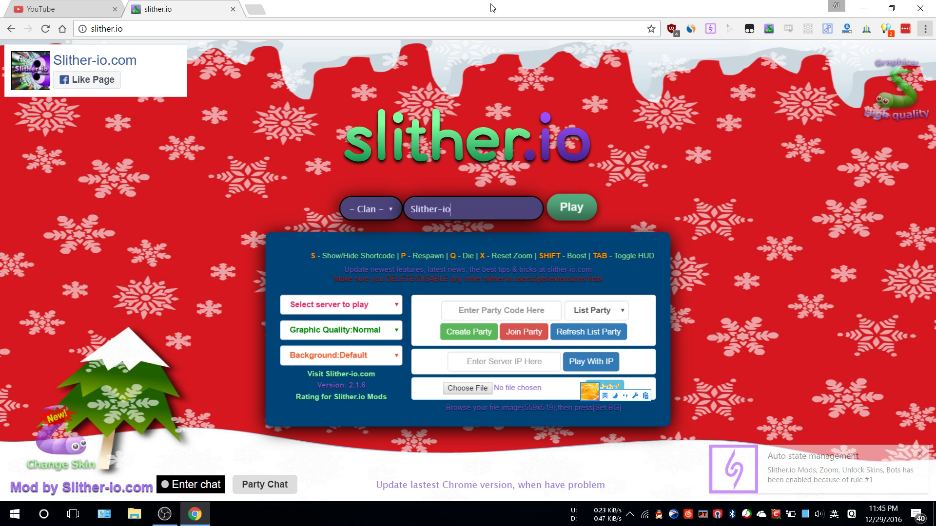
click(233, 9)
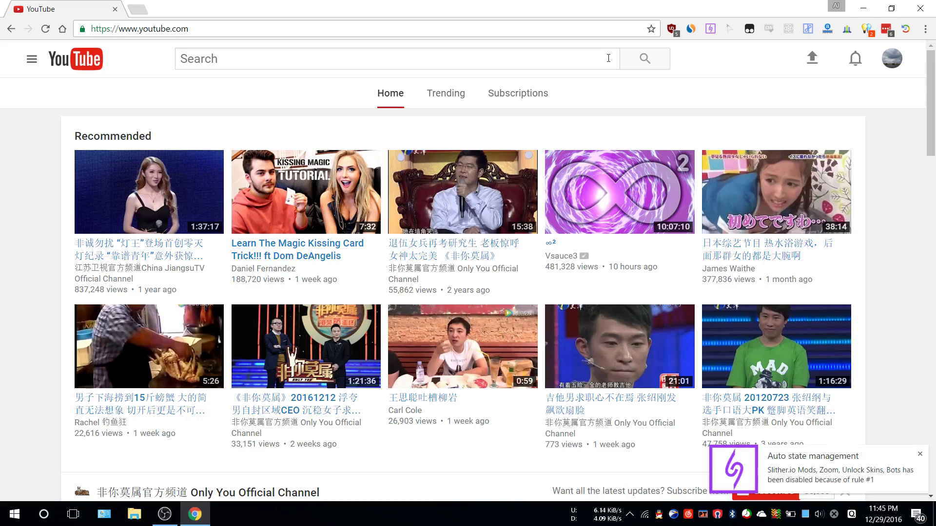
click(920, 456)
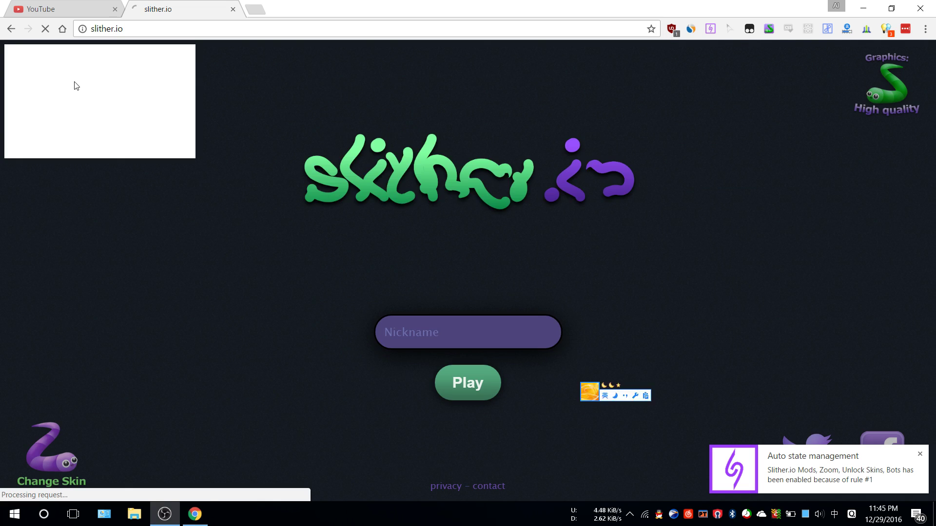
Delete the old slither.io Auto State rule and paste the slither.io address into a new rule
click(155, 34)
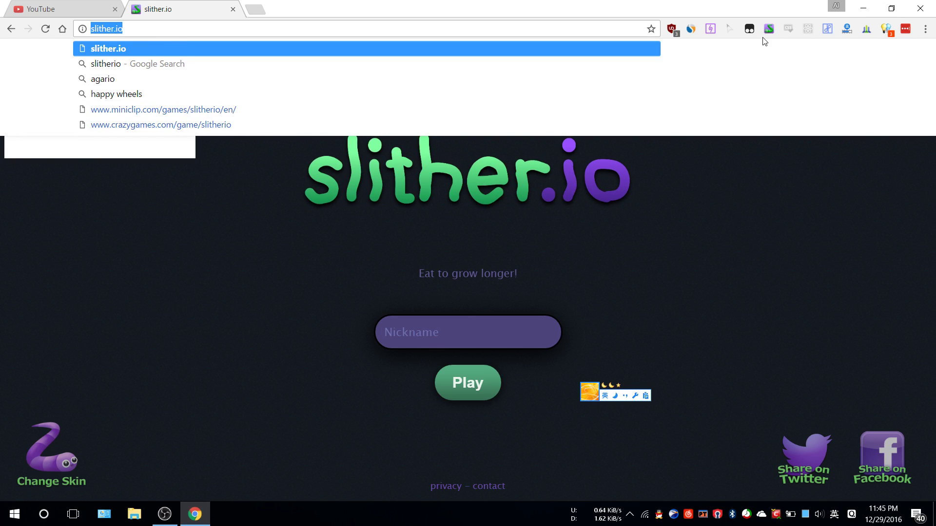
click(710, 29)
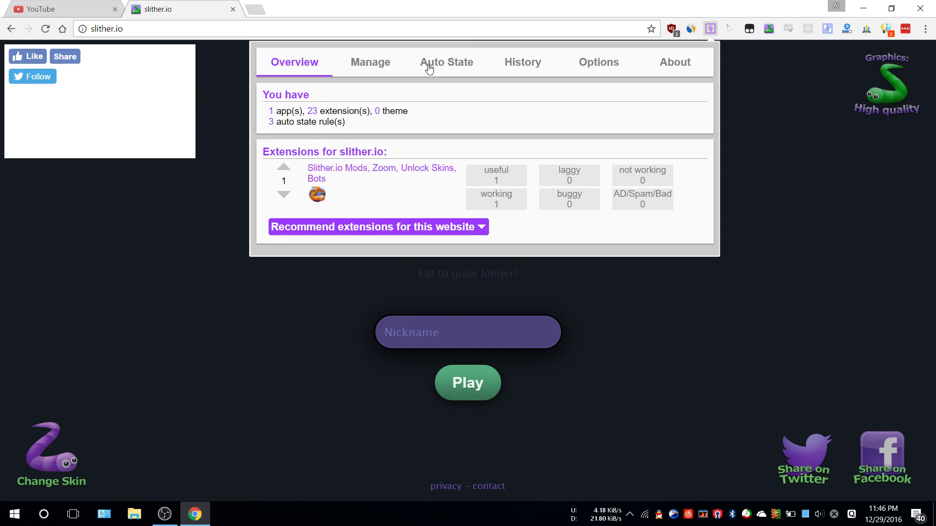
click(429, 68)
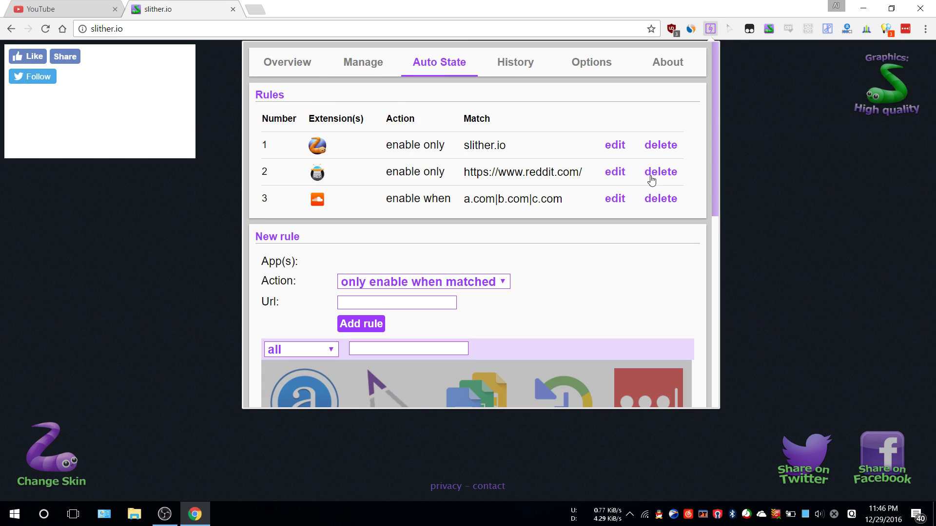
click(656, 147)
click(389, 275)
key(ctrl+v)
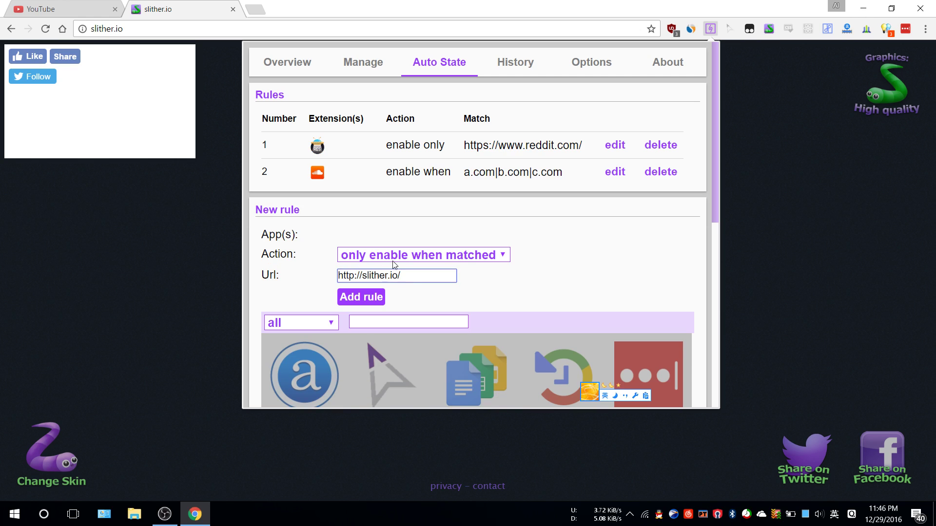
Keep 'only enable when matched' and add Slither.io Mods as the rule's only extension
click(396, 258)
click(396, 258)
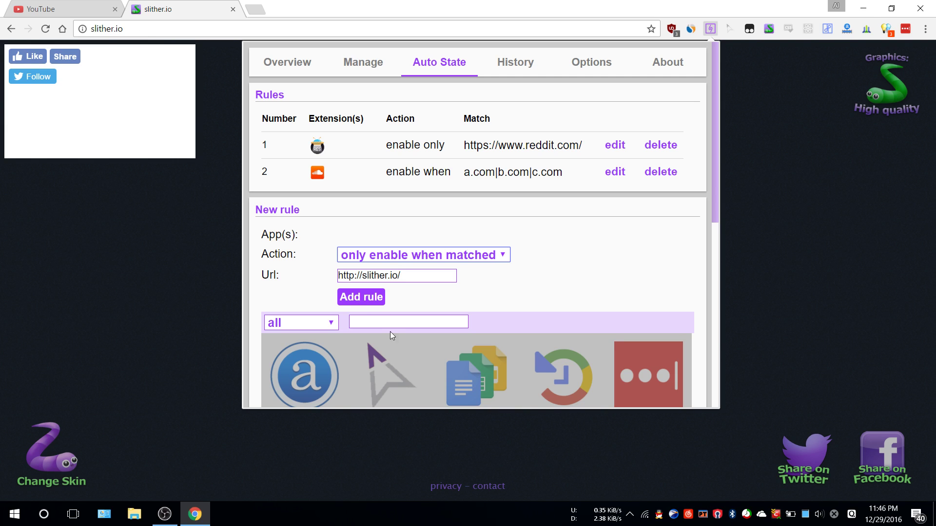
scroll(470, 300, down, 5)
click(463, 298)
scroll(476, 310, up, 5)
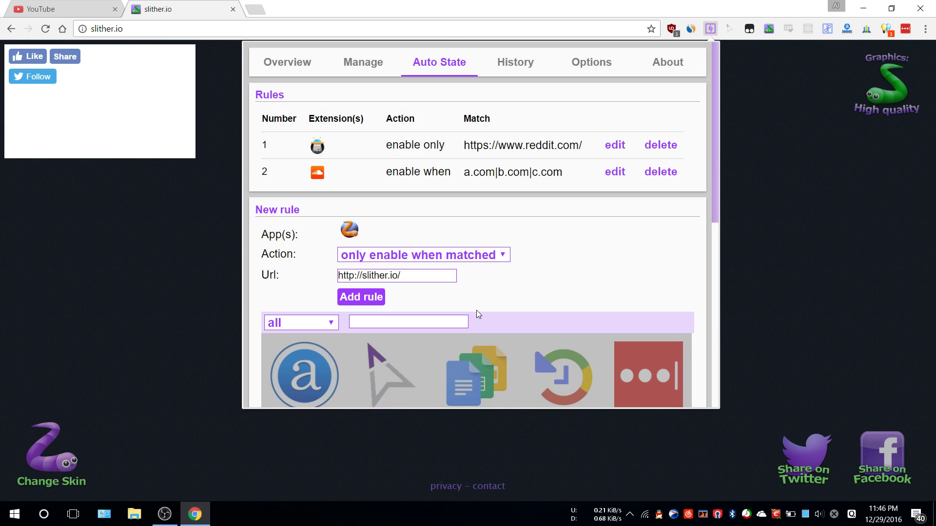
scroll(371, 248, down, 3)
click(306, 270)
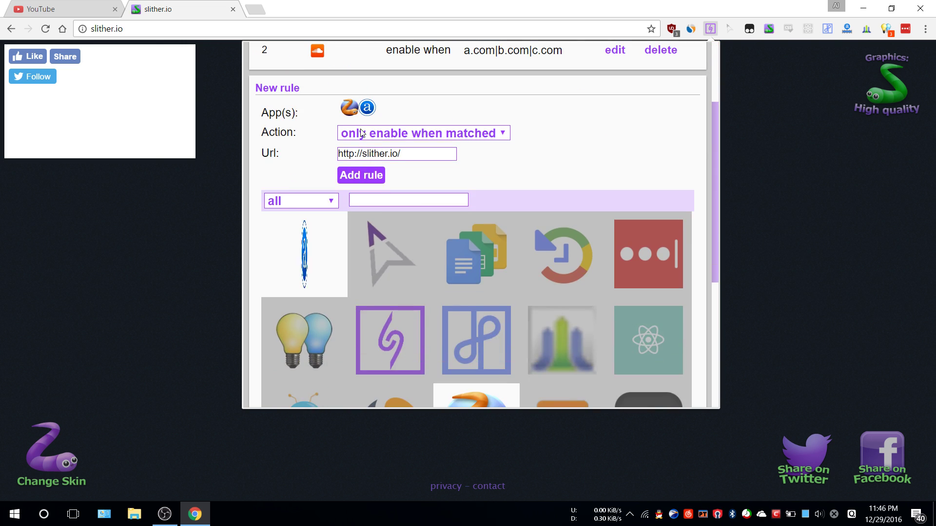
click(311, 263)
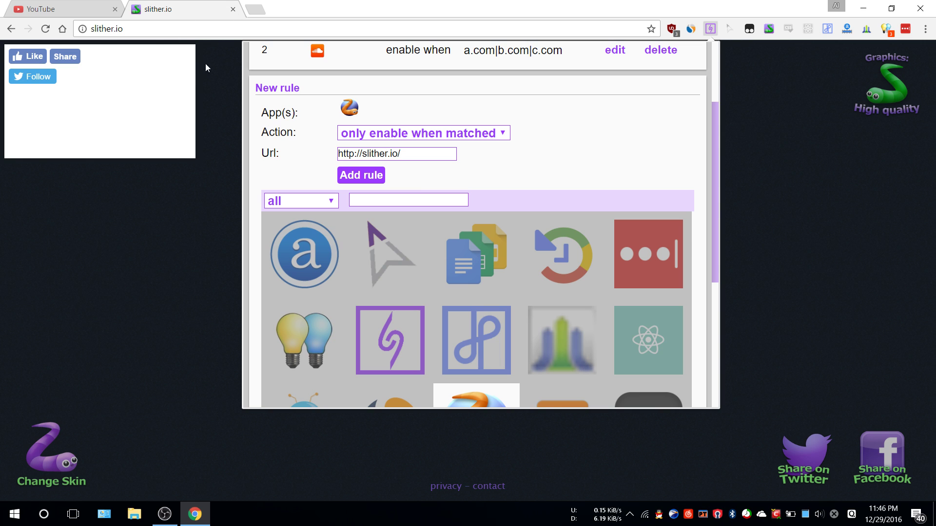
scroll(407, 194, up, 2)
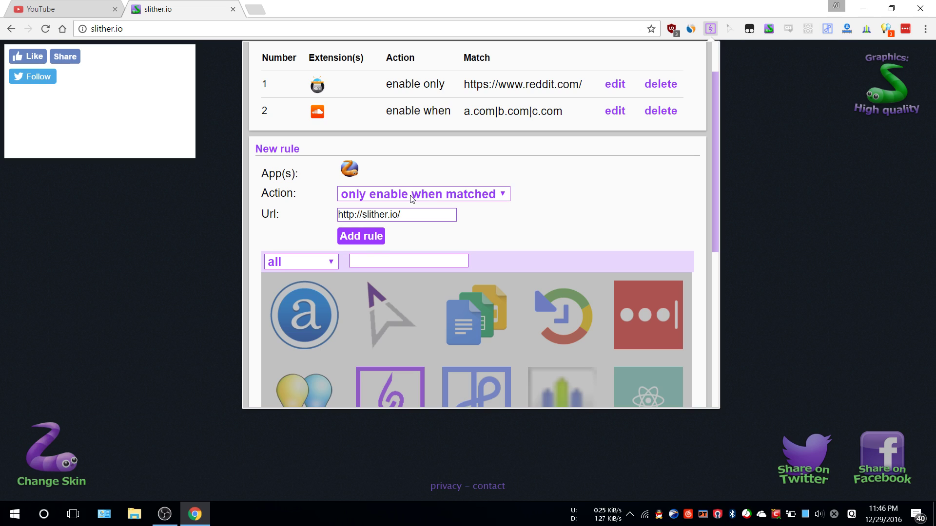
click(340, 216)
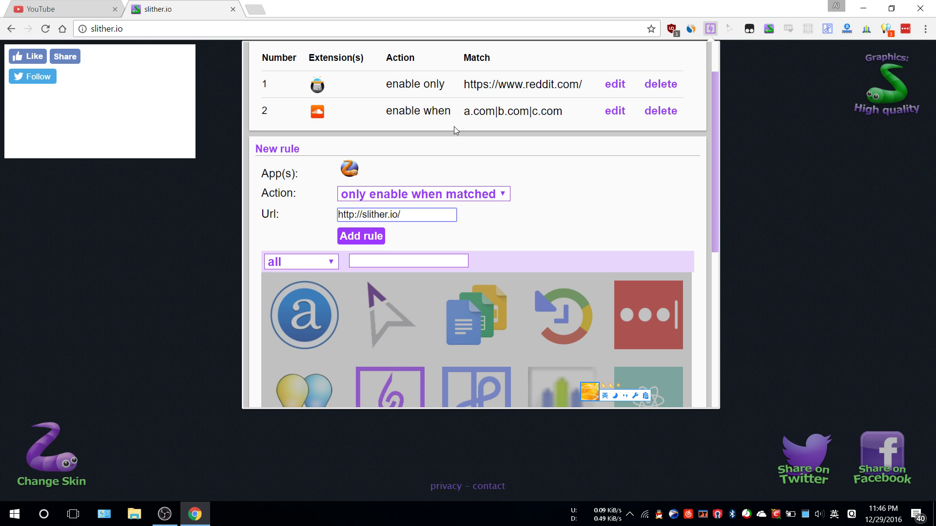
text(^)
key(BackSpace)
click(502, 110)
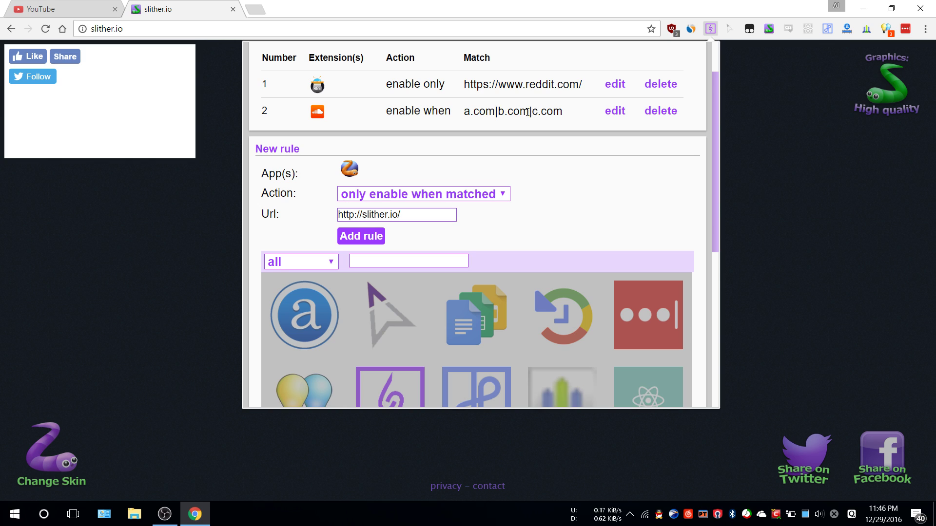
double_click(551, 111)
click(343, 217)
click(341, 214)
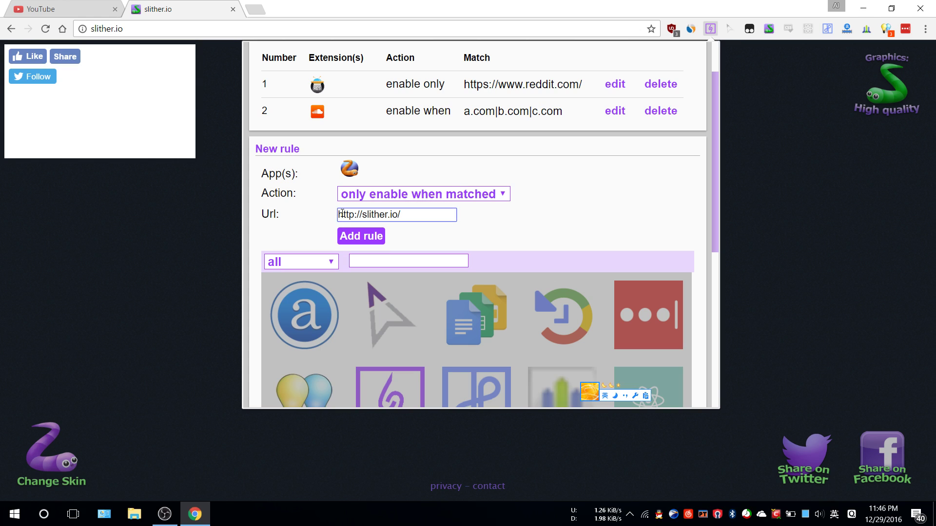
text(^)
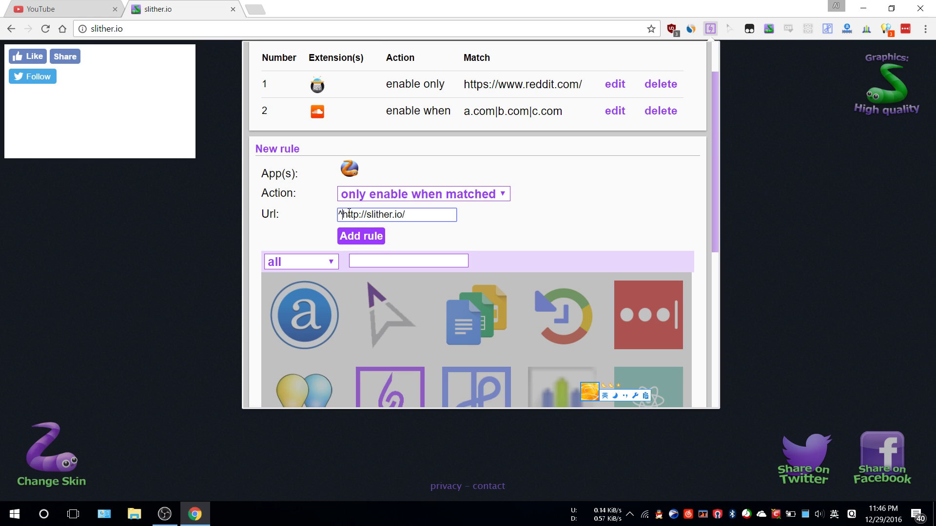
click(377, 234)
Close the manager, open a New Tab, and return to the slither.io tab
click(95, 191)
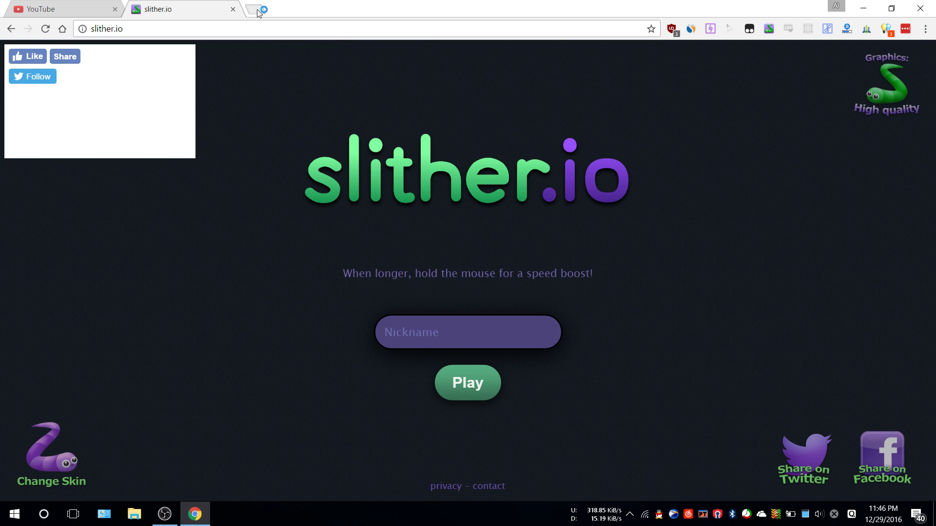
click(257, 9)
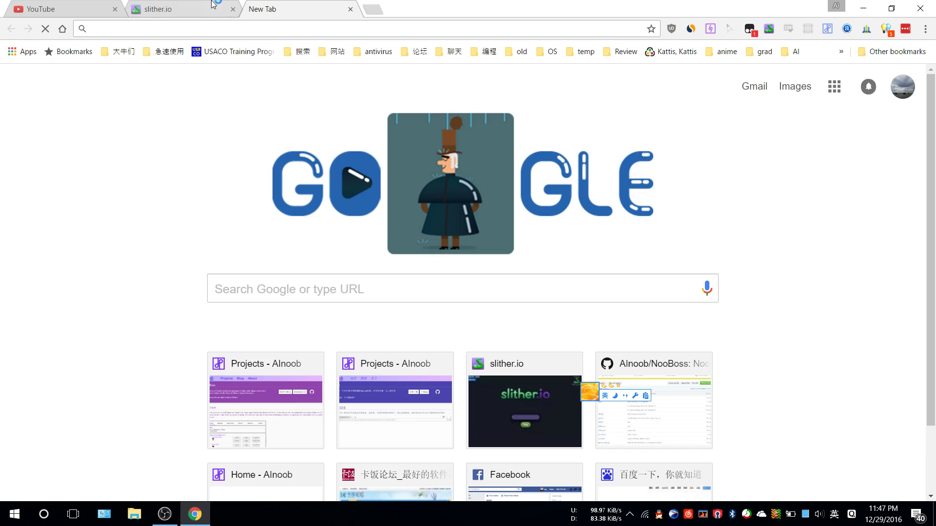
click(212, 5)
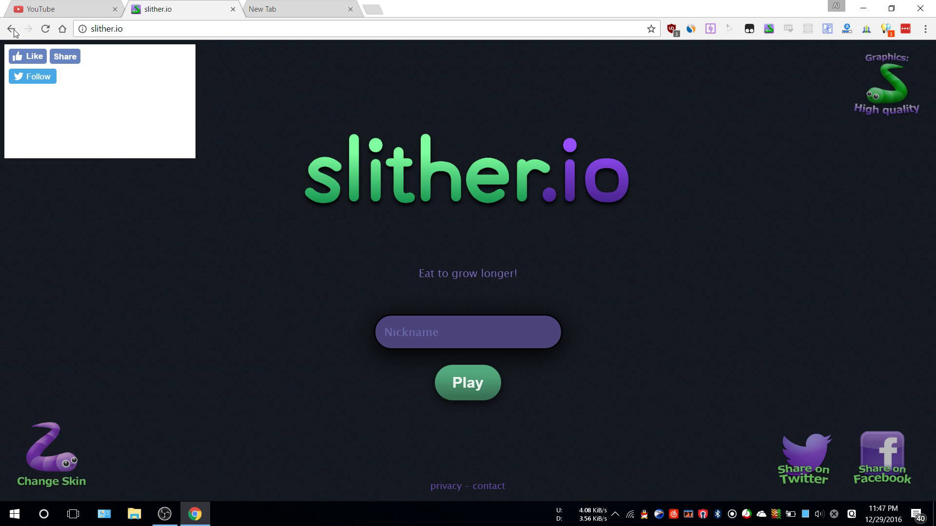
Reload the slither.io page with F5
key(F5)
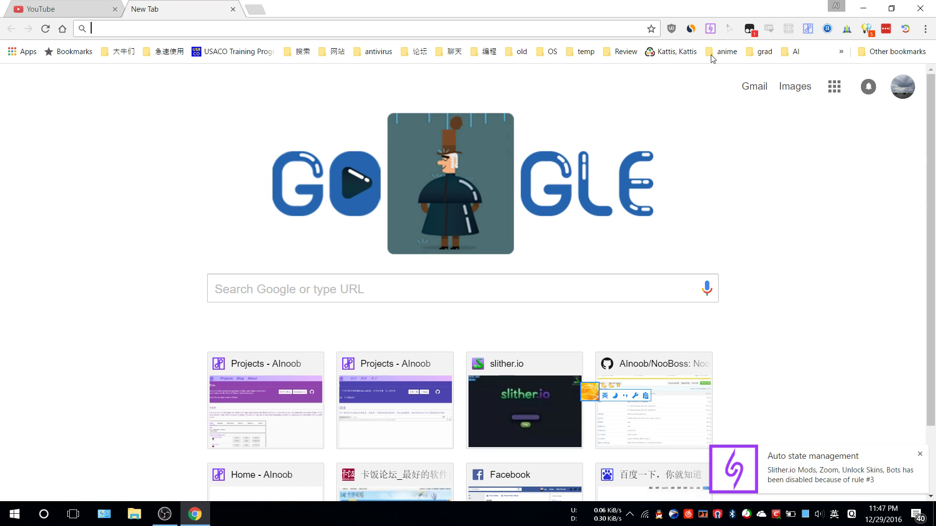
Check the new slither.io rule in NooBoss's Auto State list, then view the History
click(710, 28)
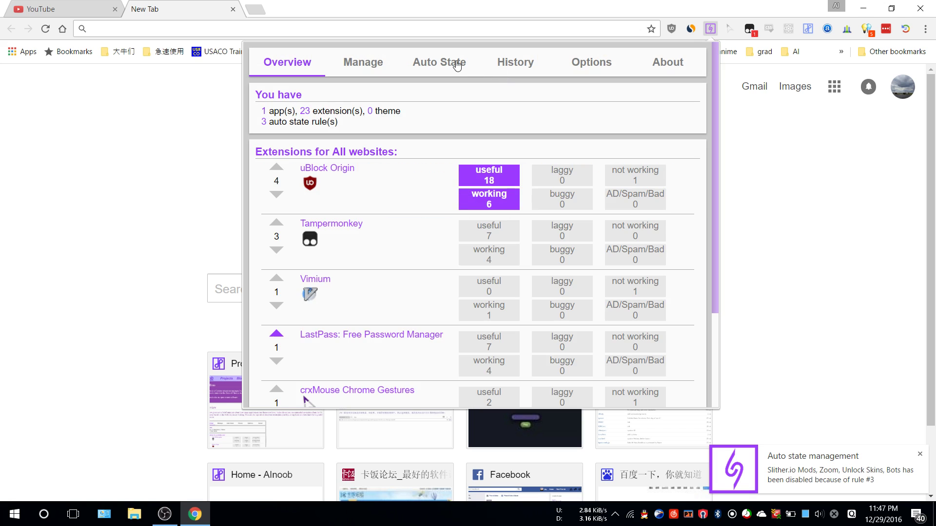
click(455, 65)
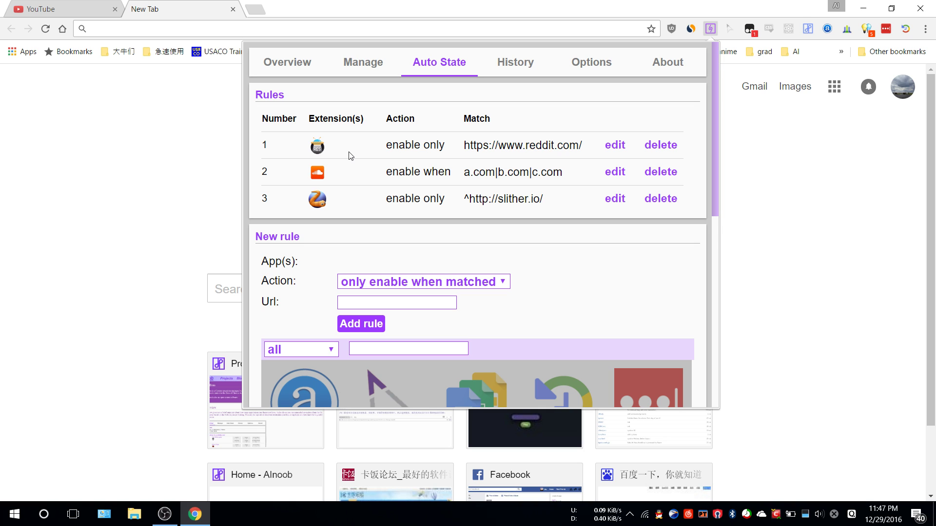
drag(392, 144, 452, 146)
drag(448, 145, 382, 149)
click(392, 147)
scroll(497, 142, down, 5)
scroll(512, 166, up, 5)
click(512, 65)
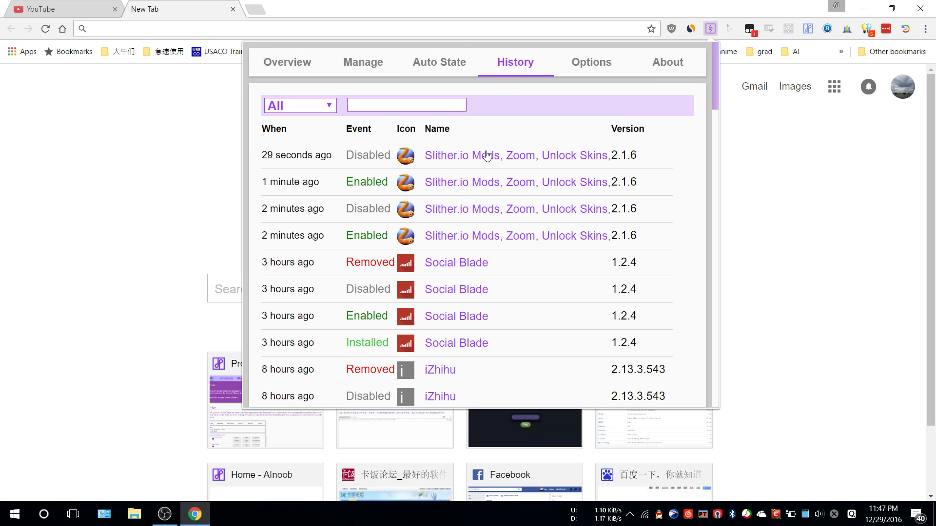
Open Tampermonkey's details from Manage and vote it useful and working
click(363, 64)
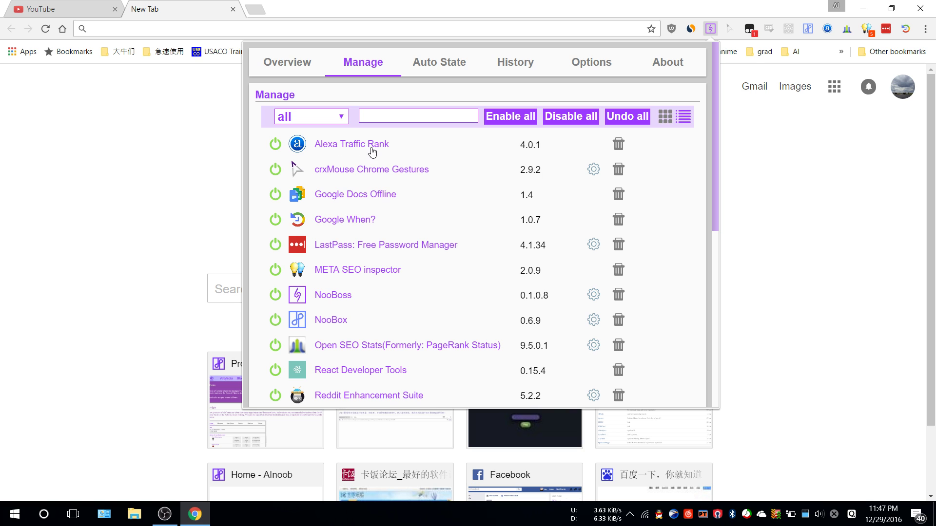
scroll(378, 209, down, 1)
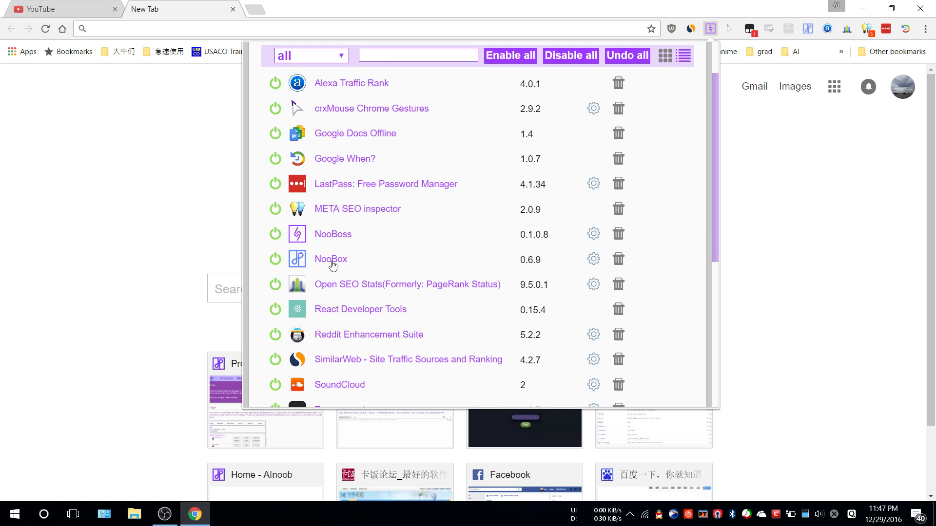
scroll(346, 280, down, 3)
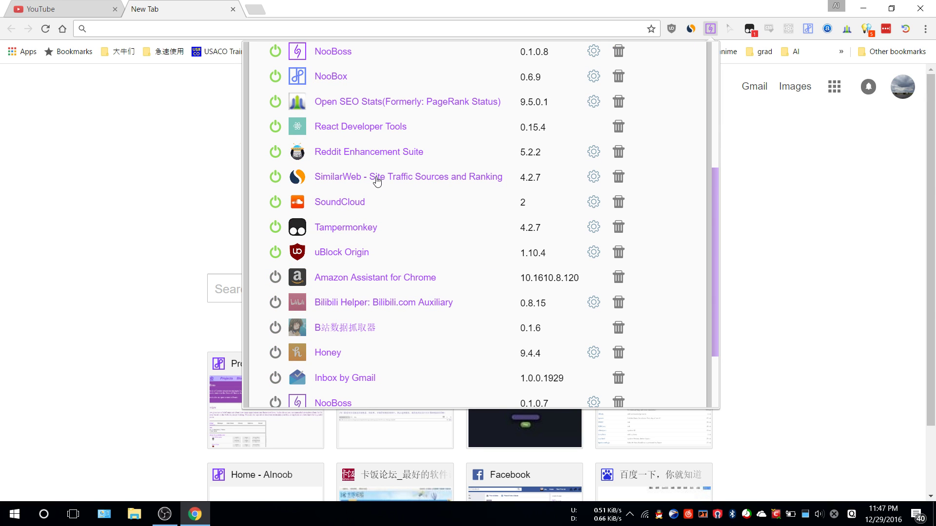
click(343, 229)
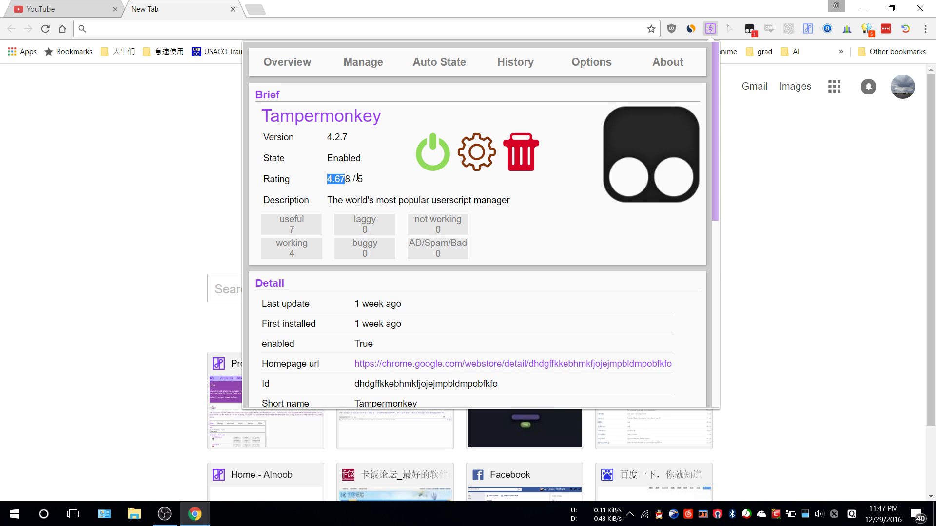
click(299, 228)
click(312, 248)
Review Tampermonkey's details and permissions, then open its manifest.json in a new tab
scroll(352, 271, down, 5)
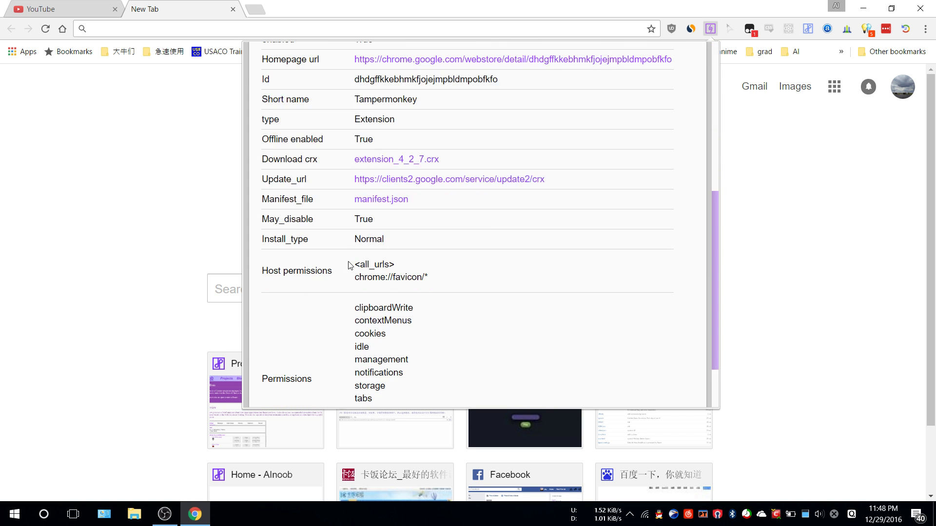
scroll(367, 260, up, 4)
drag(349, 246, 355, 283)
click(419, 268)
click(406, 285)
scroll(340, 274, down, 3)
drag(351, 116, 464, 391)
click(453, 392)
scroll(463, 351, down, 3)
drag(416, 358, 400, 315)
click(463, 309)
scroll(462, 296, up, 4)
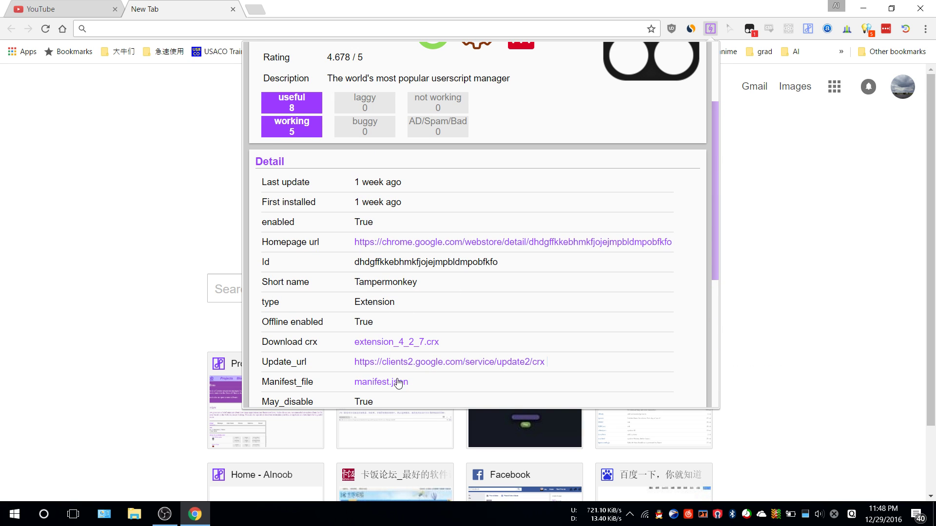
click(395, 383)
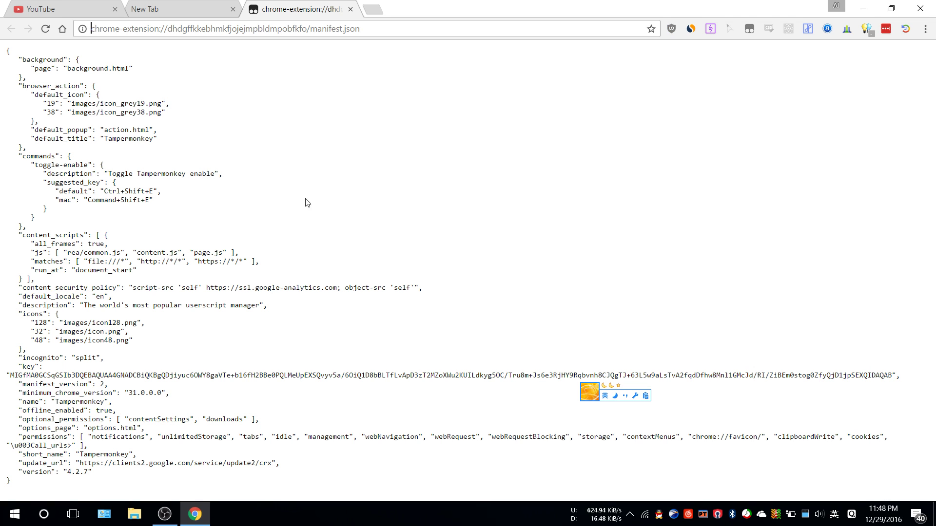
click(351, 9)
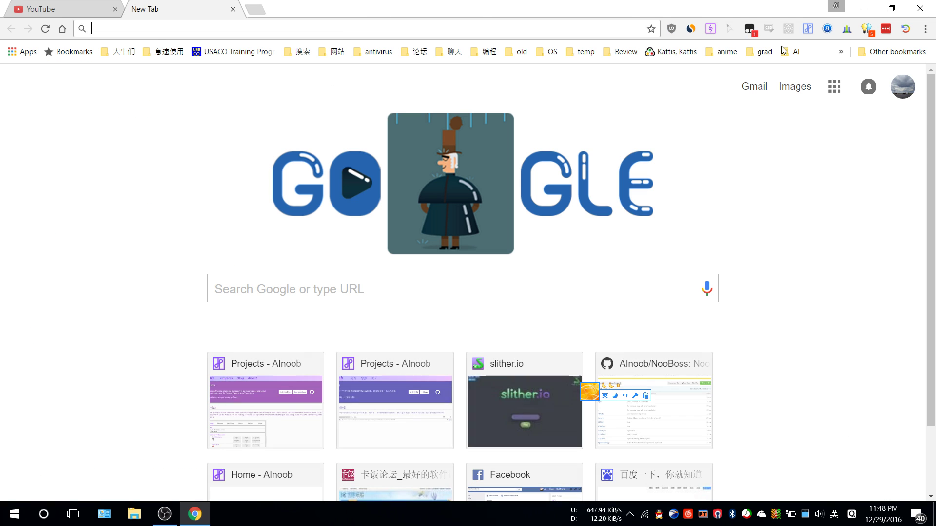
key(ctrl+shift+e)
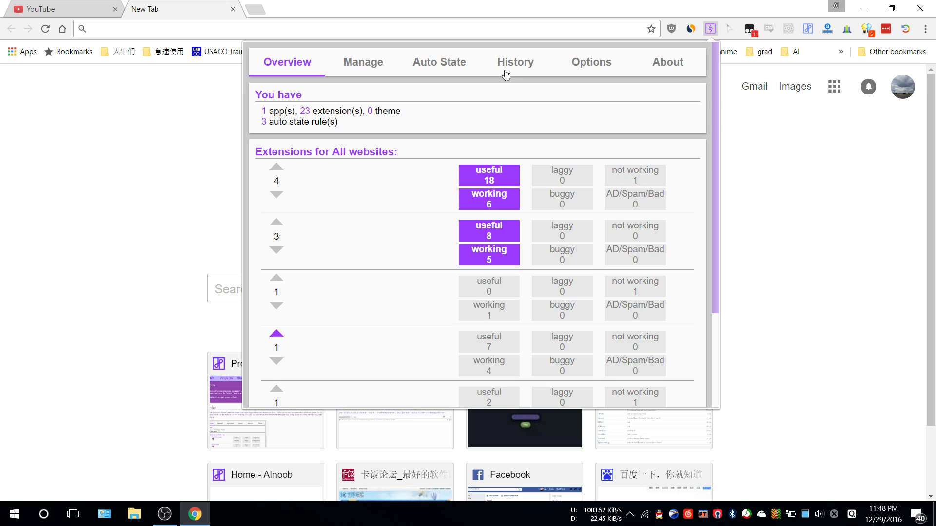
click(363, 62)
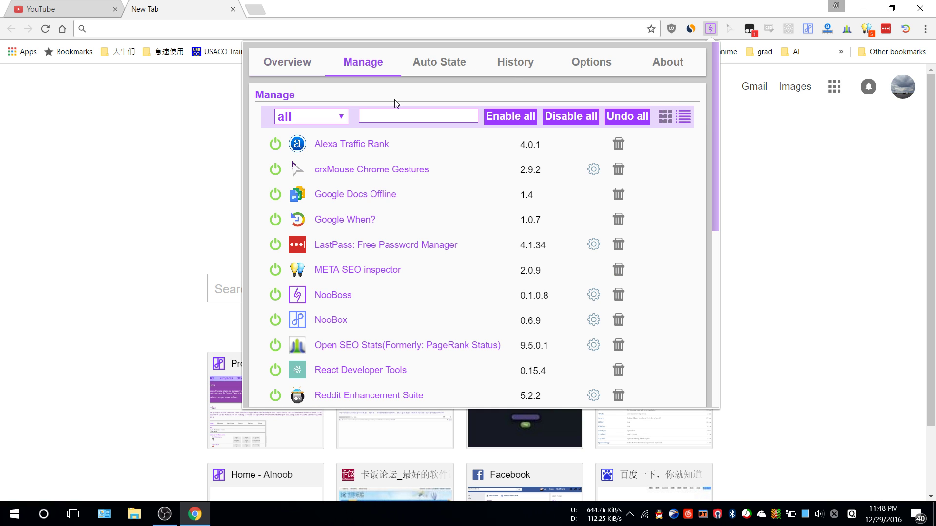
click(541, 64)
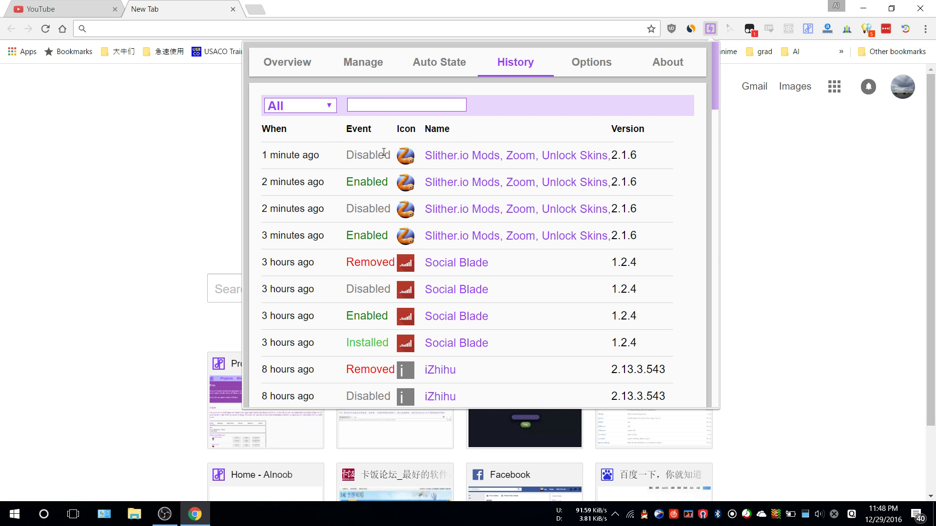
click(449, 262)
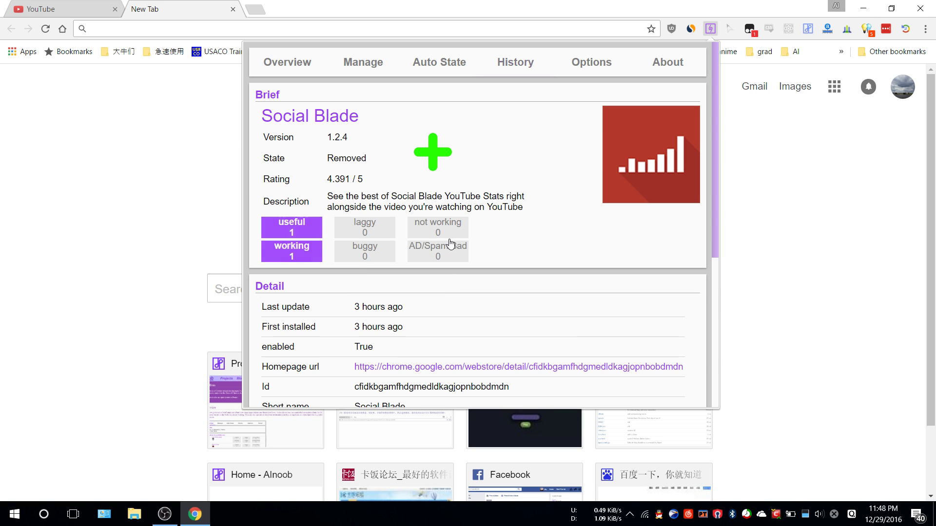
click(441, 154)
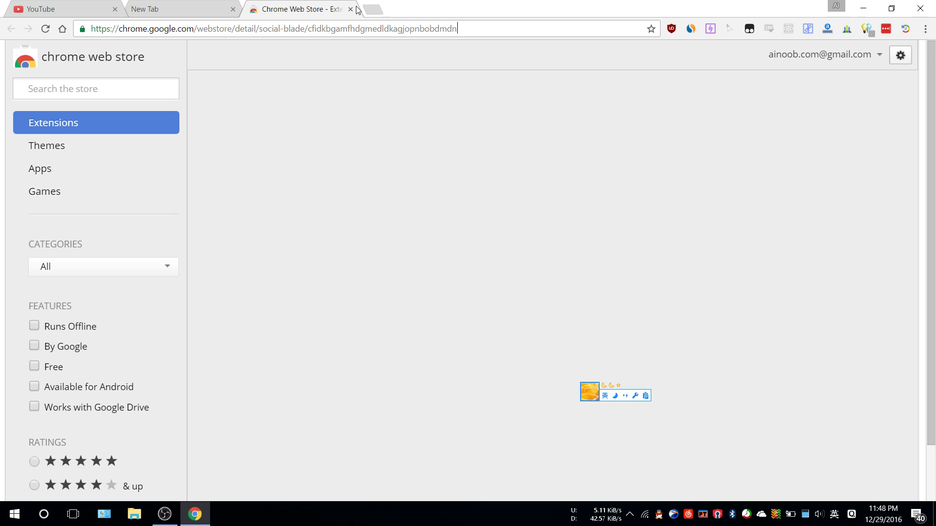
key(ctrl+w)
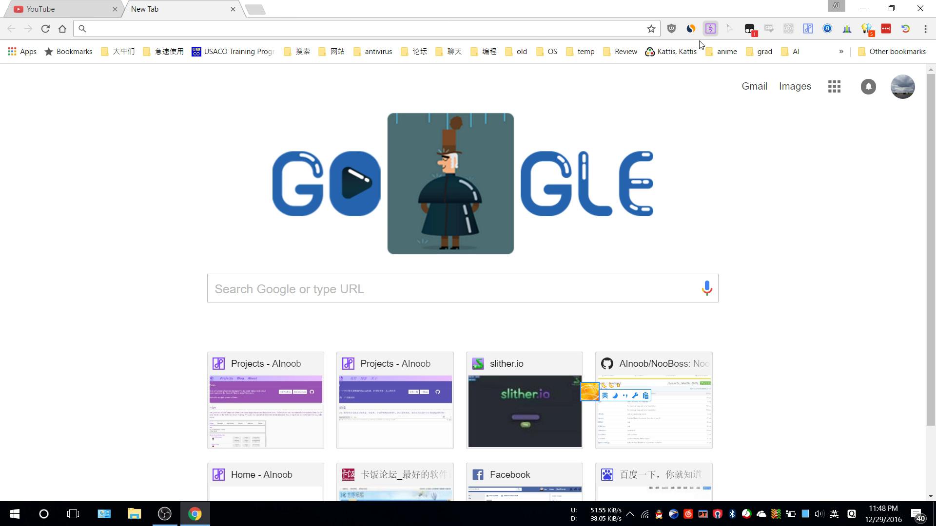
key(alt+shift+n)
click(516, 63)
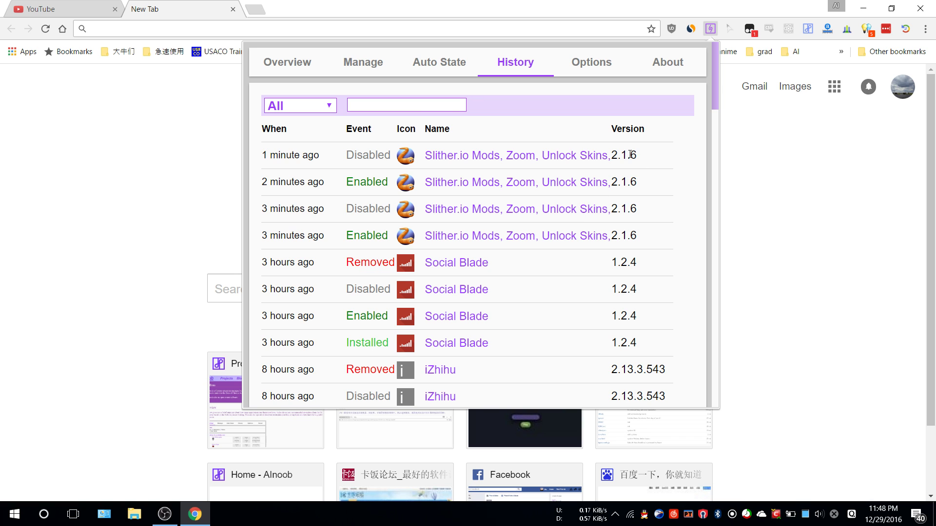
Look over the recent history rows, selecting some text and scrolling through the list
drag(629, 158, 632, 307)
click(633, 317)
scroll(636, 317, down, 10)
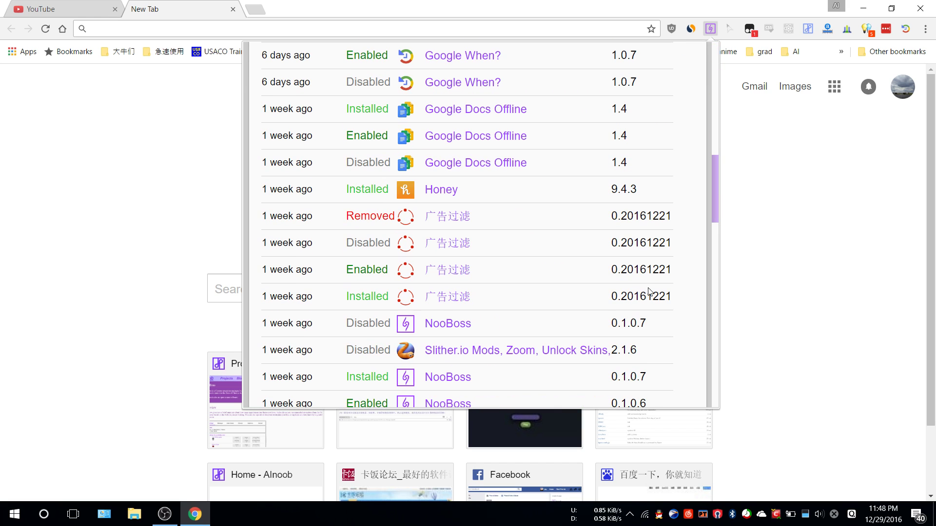
scroll(376, 151, up, 12)
scroll(333, 127, up, 2)
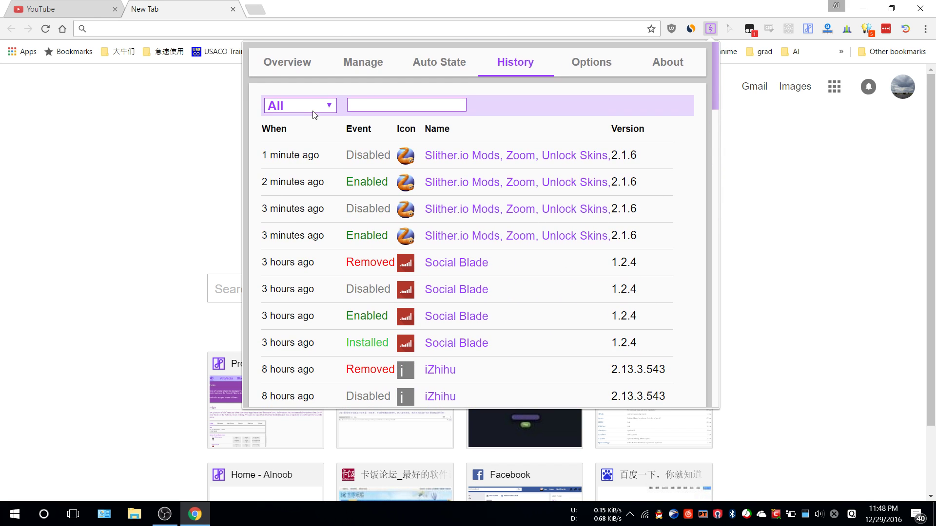
Set the history event filter to Installed
click(300, 106)
click(305, 139)
scroll(621, 196, down, 3)
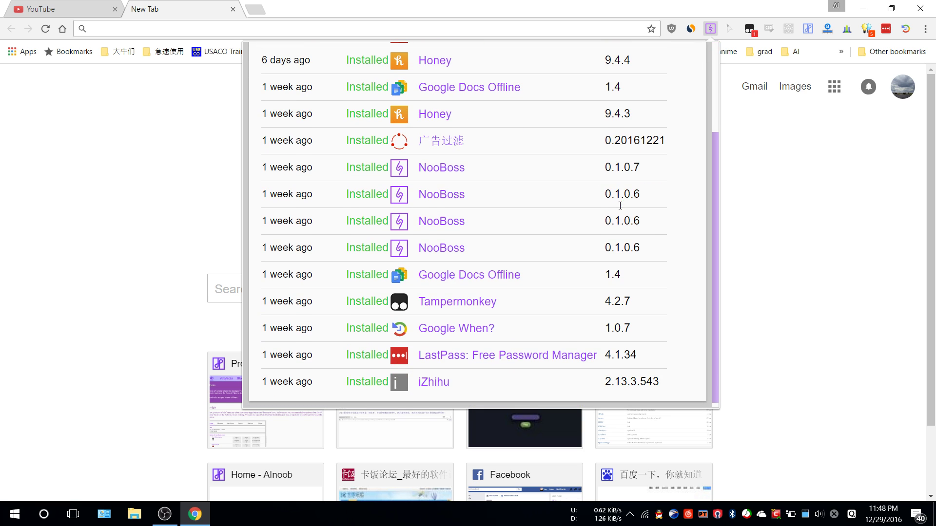
Go through the Installed entries, highlighting the NooBoss 0.1.0.6 and 0.1.0.7 versions
drag(652, 205, 588, 192)
click(652, 197)
drag(314, 195, 277, 194)
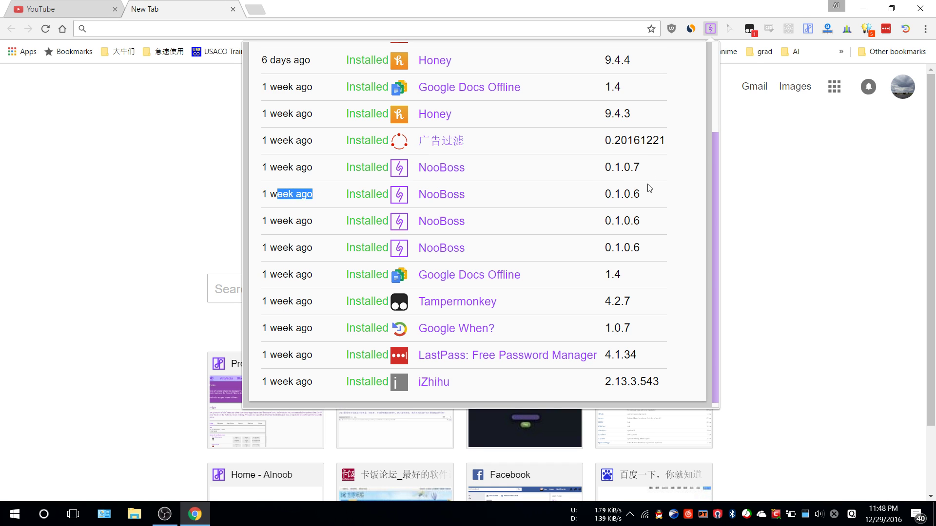
drag(644, 197, 604, 194)
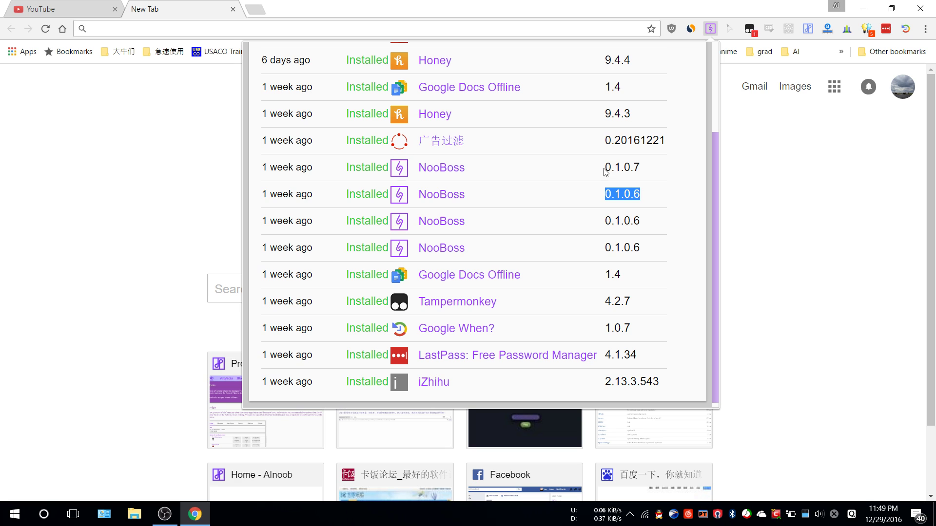
drag(643, 194, 629, 193)
click(651, 246)
scroll(648, 273, up, 5)
scroll(660, 294, down, 3)
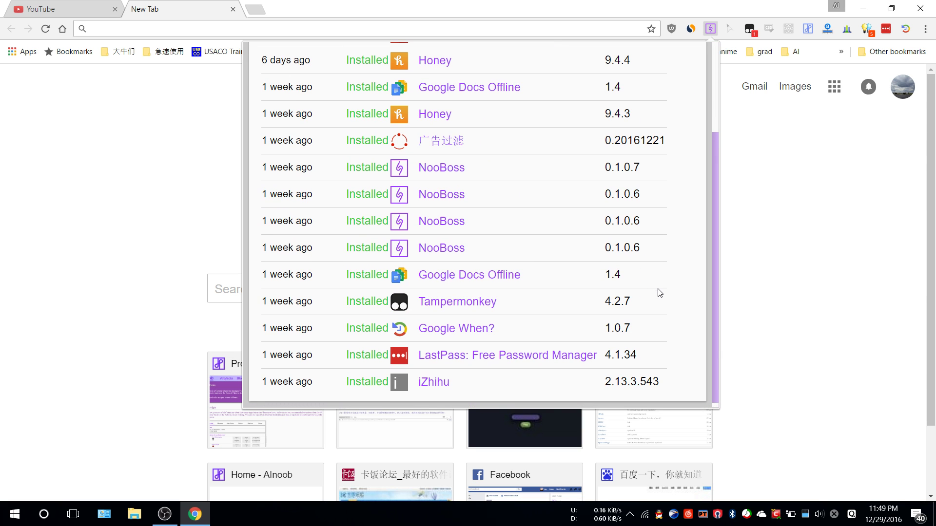
scroll(644, 302, up, 3)
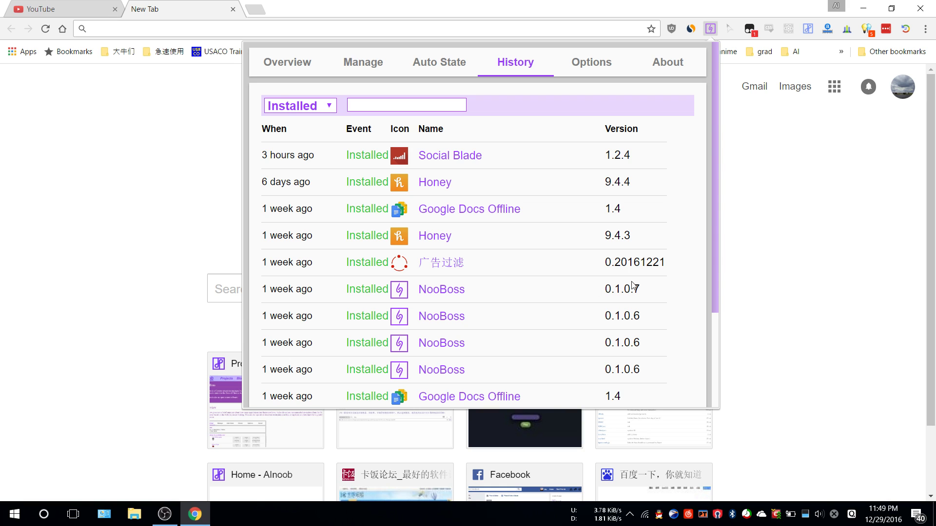
drag(641, 288, 603, 295)
Visit the Manage, History, Auto State and Overview tabs in turn
drag(637, 288, 607, 287)
click(647, 288)
click(375, 66)
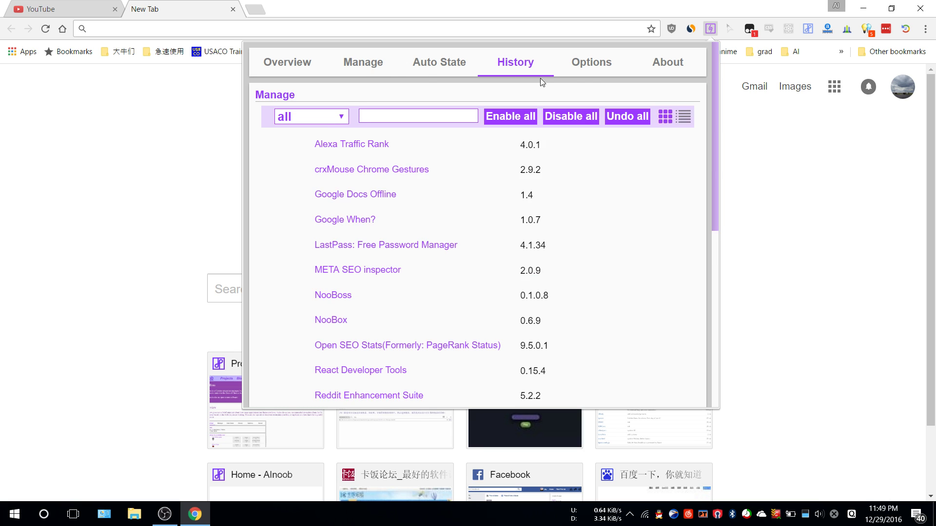
click(535, 69)
click(439, 62)
click(328, 63)
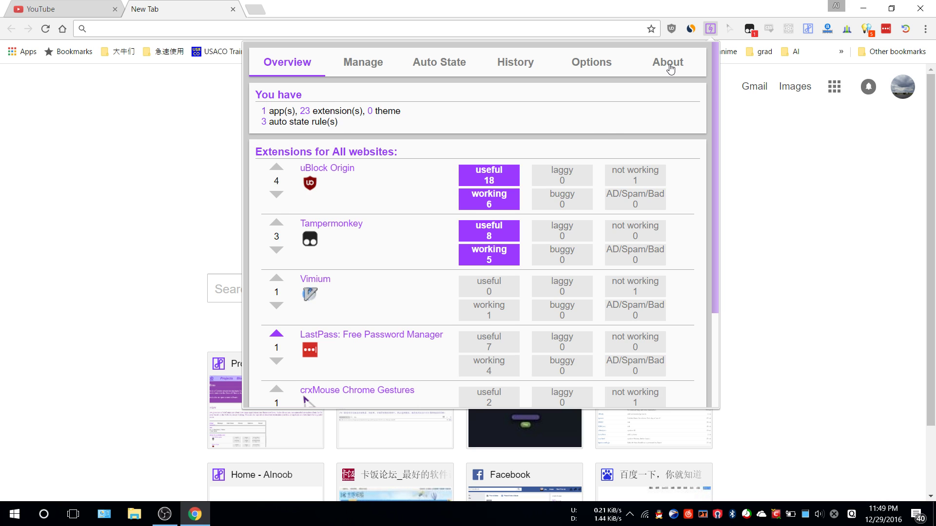
Open the About page and scroll down to the Acknowledgements
click(667, 63)
scroll(564, 155, down, 12)
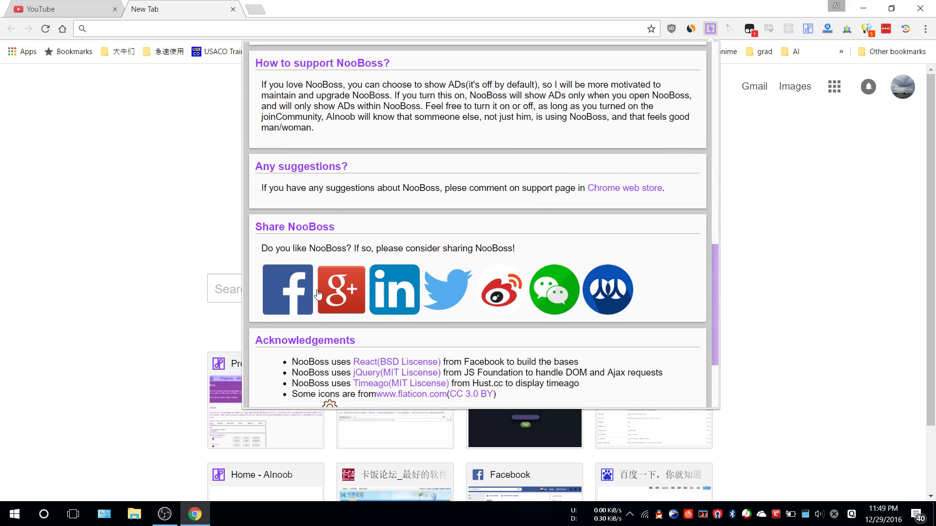
scroll(588, 276, down, 3)
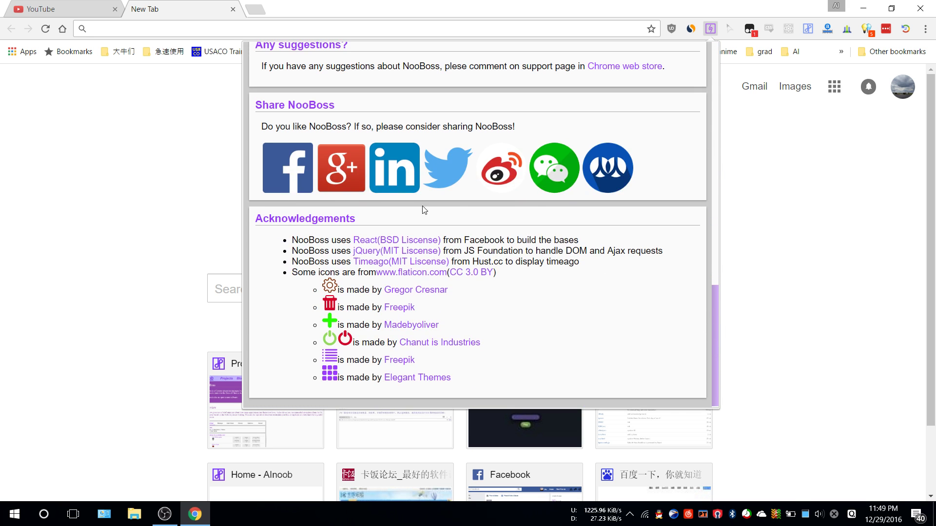
mouse_move(277, 223)
mouse_down()
mouse_move(382, 217)
mouse_move(549, 336)
mouse_move(534, 381)
mouse_move(328, 288)
mouse_move(285, 213)
mouse_up()
click(537, 379)
click(284, 213)
scroll(520, 229, up, 15)
In Options, untick Join community and confirm leaving it
click(568, 66)
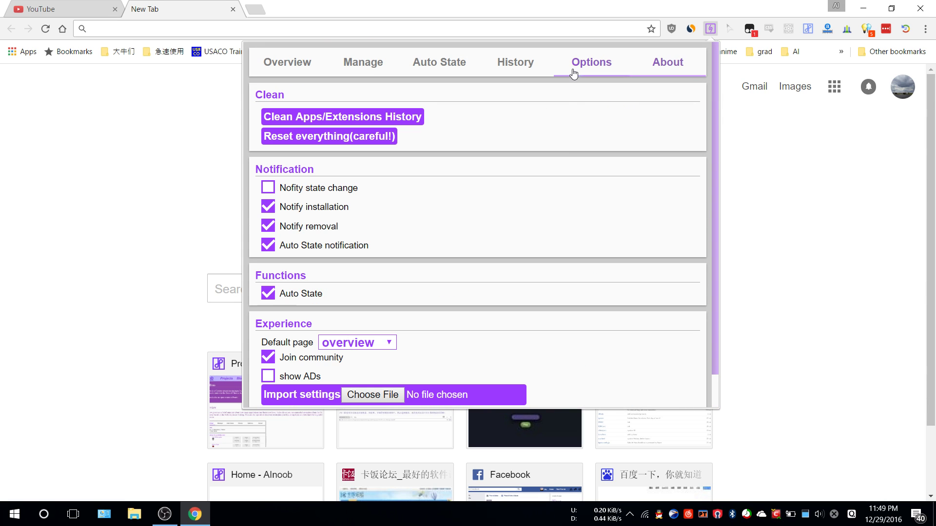
scroll(501, 264, down, 1)
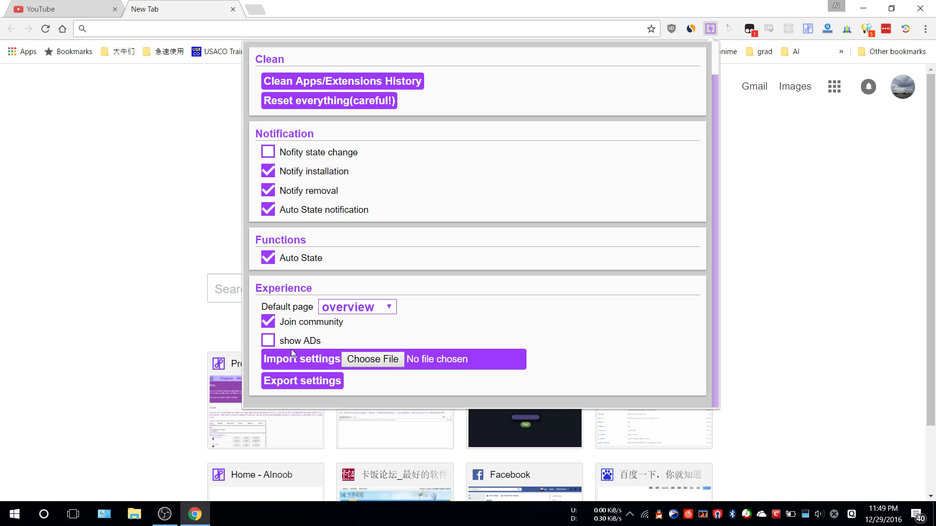
click(269, 324)
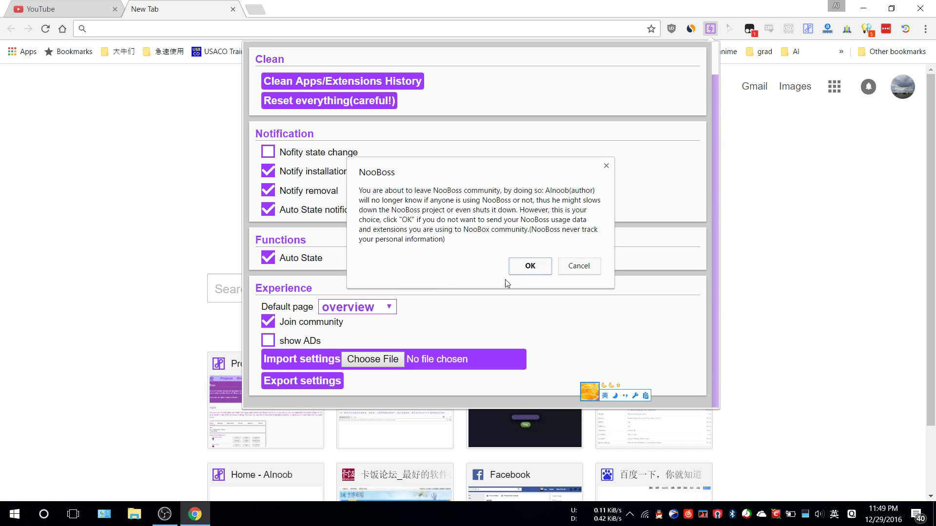
click(520, 266)
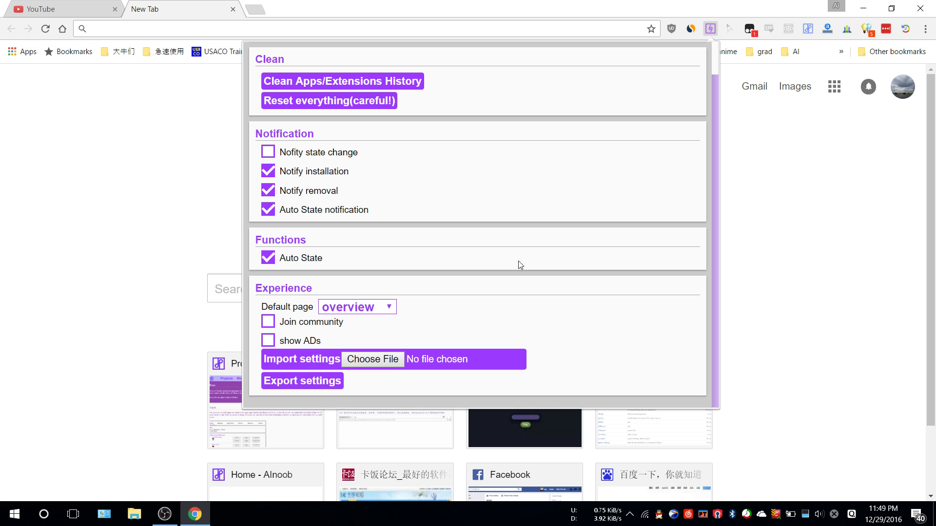
scroll(519, 262, up, 1)
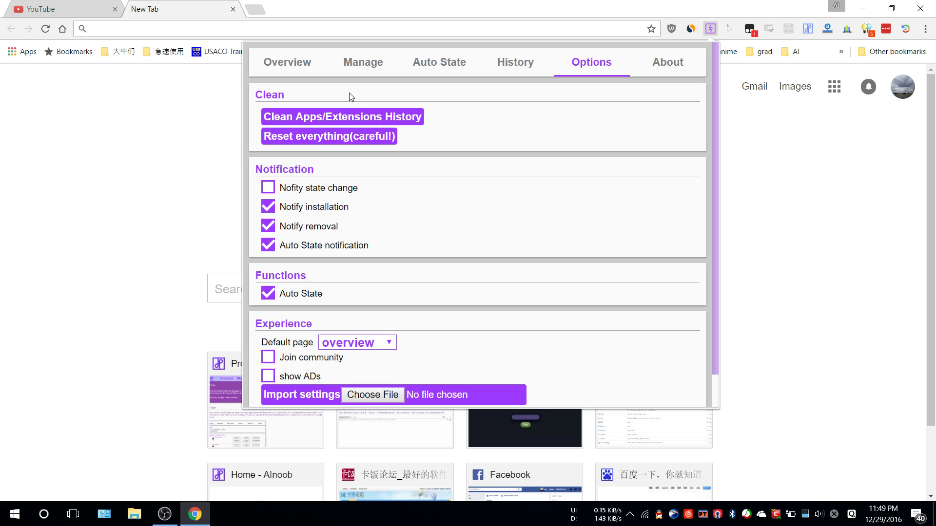
Rejoin the community through the Overview notice link, re-ticking Join community
click(308, 70)
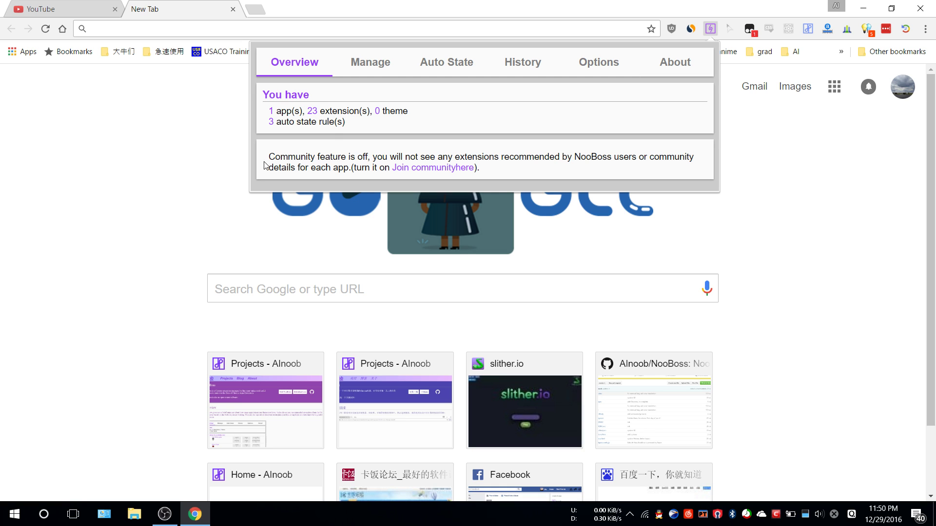
drag(268, 157, 345, 168)
click(344, 168)
drag(269, 156, 392, 177)
click(392, 177)
click(417, 169)
scroll(338, 321, down, 1)
click(268, 321)
Try enabling show ADs four times, dismissing each no-ads notice so it stays off
click(273, 343)
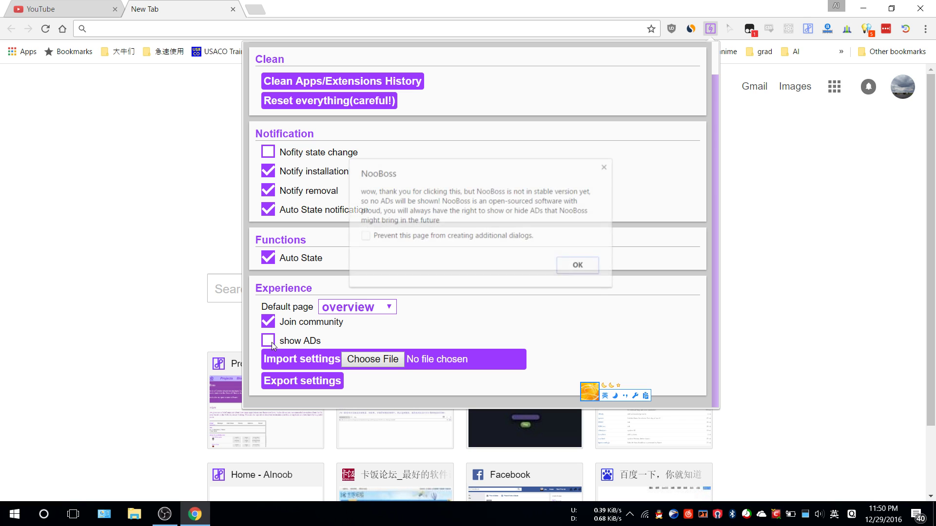
click(573, 268)
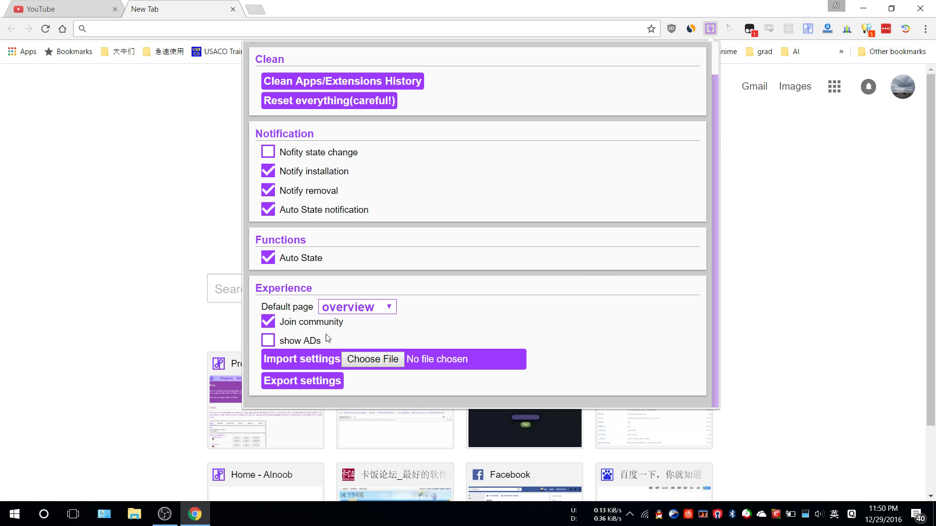
click(267, 343)
click(578, 267)
click(268, 344)
click(579, 266)
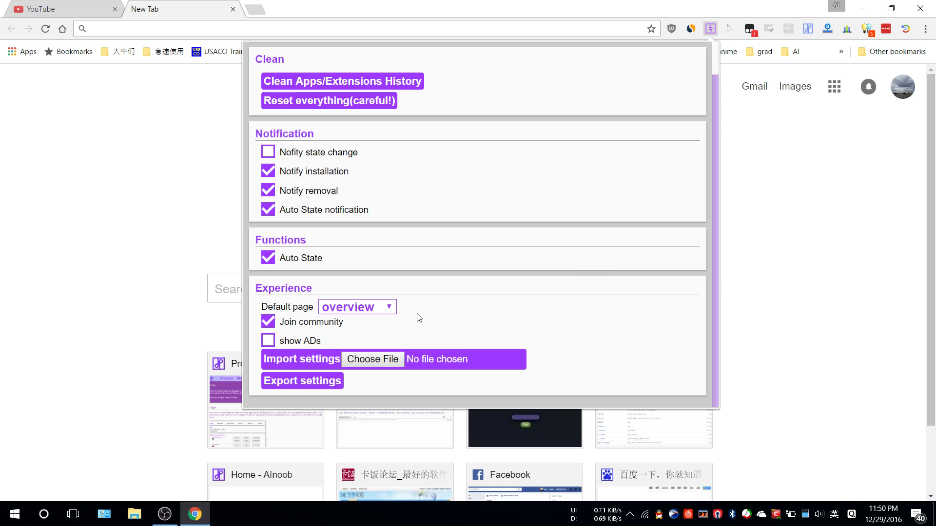
click(268, 344)
click(578, 267)
scroll(319, 234, up, 1)
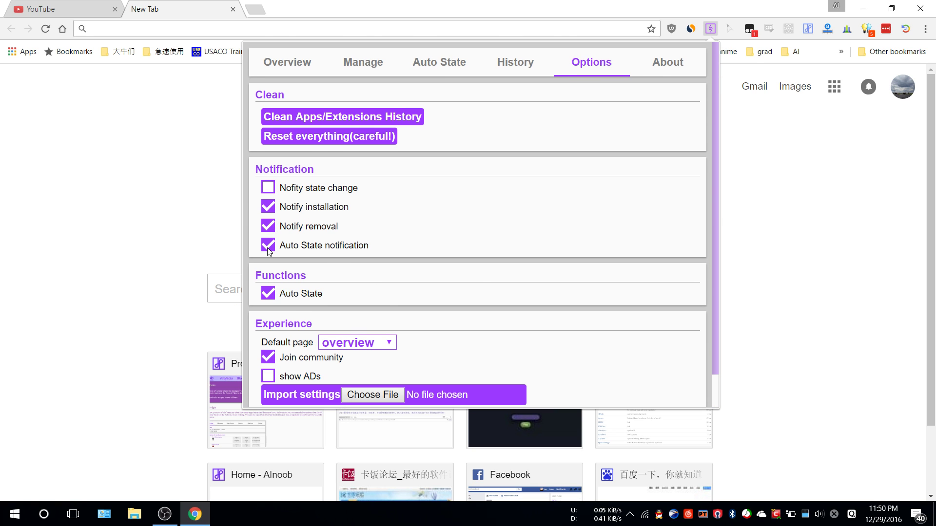
Load slither.io by typing 'sl' in the address bar
click(232, 36)
text(sl)
key(Return)
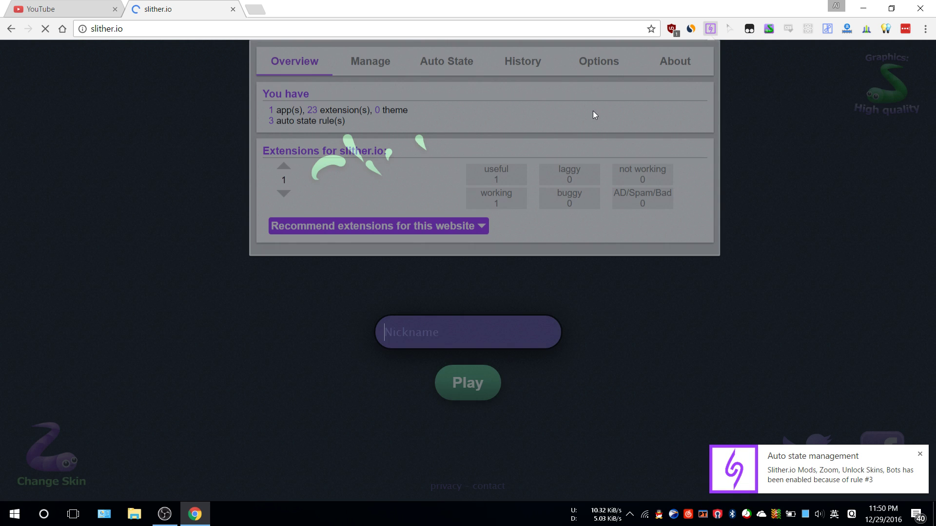
Untick Auto State notification in NooBoss Options, then return to Overview
click(599, 61)
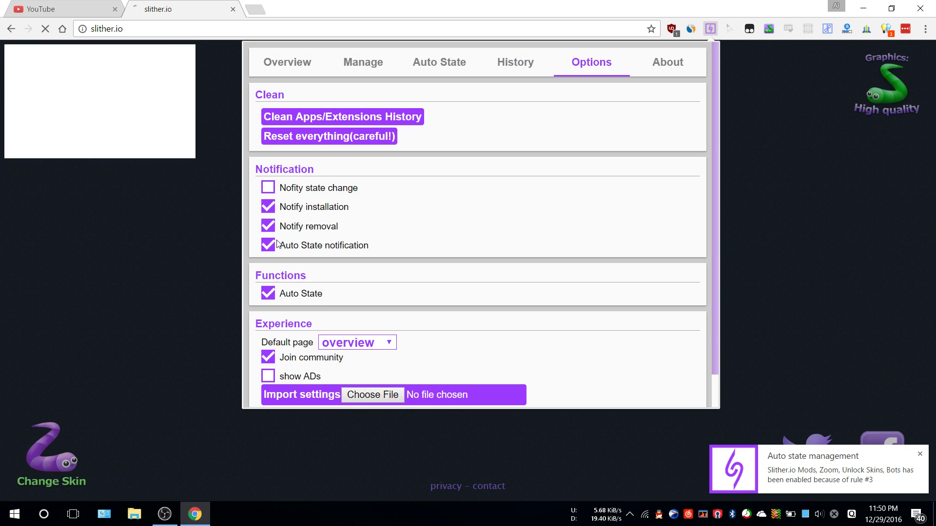
click(276, 243)
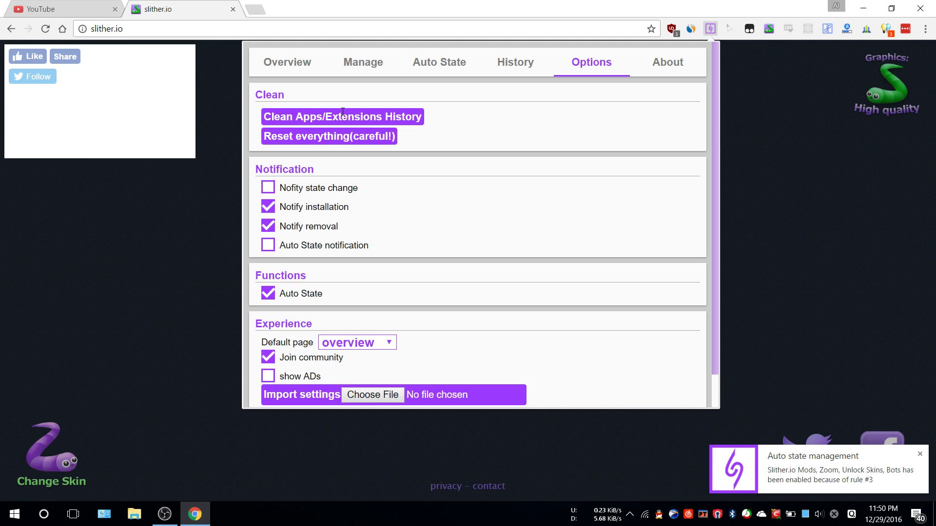
scroll(376, 296, down, 1)
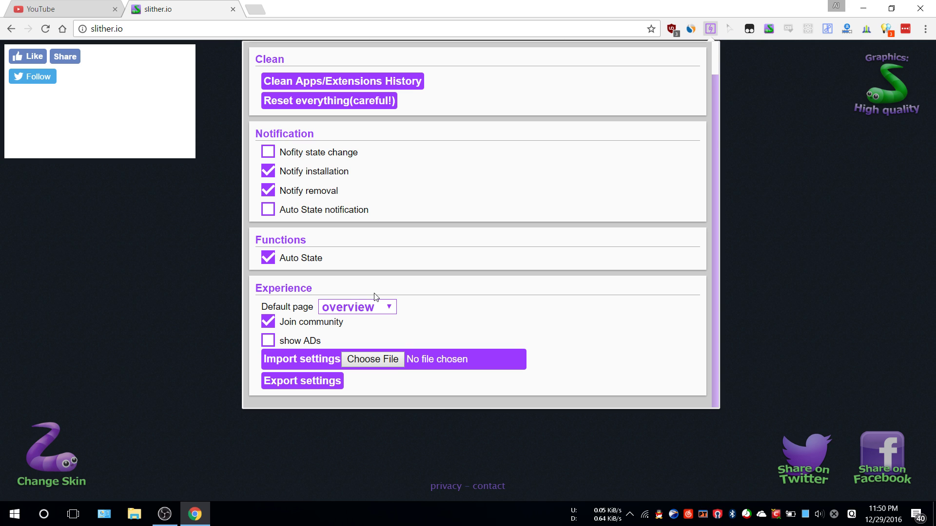
click(307, 87)
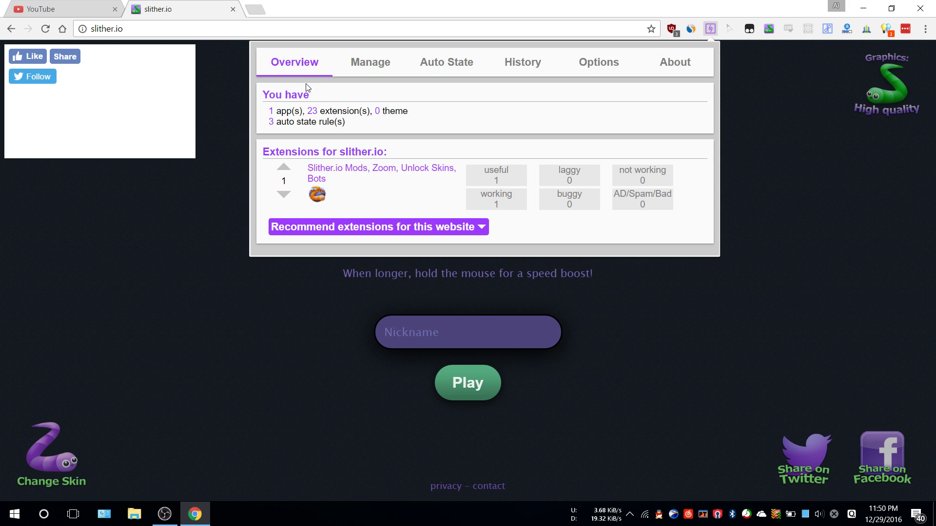